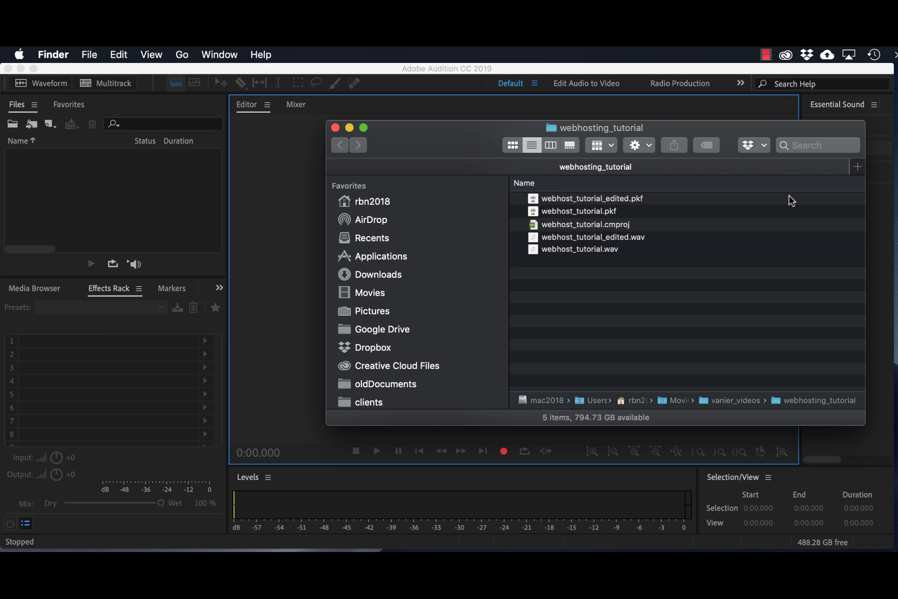
Import webhost_tutorial.wav from the webhosting_tutorial folder and open it in the waveform editor with the spectral display hidden.
{"action": "left_click", "coordinate": [585, 251]}
{"action": "left_click_drag", "start_coordinate": [584, 250], "coordinate": [168, 213]}
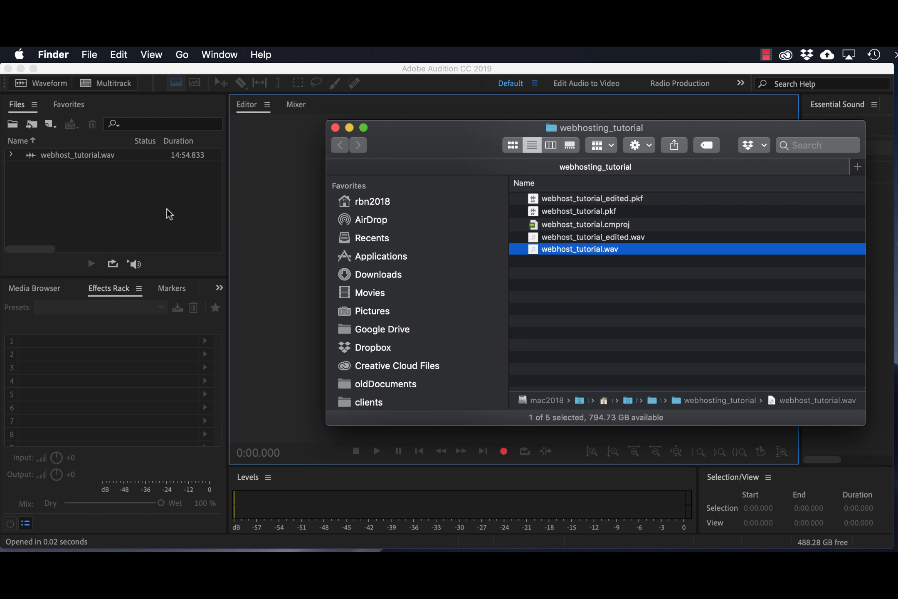
{"action": "left_click", "coordinate": [313, 167]}
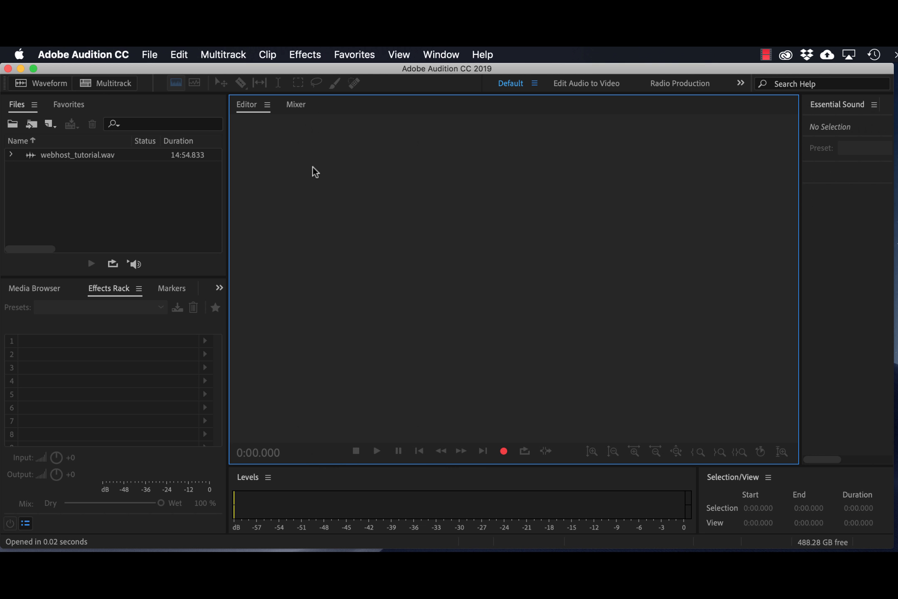
{"action": "left_click", "coordinate": [84, 153]}
{"action": "double_click", "coordinate": [83, 150]}
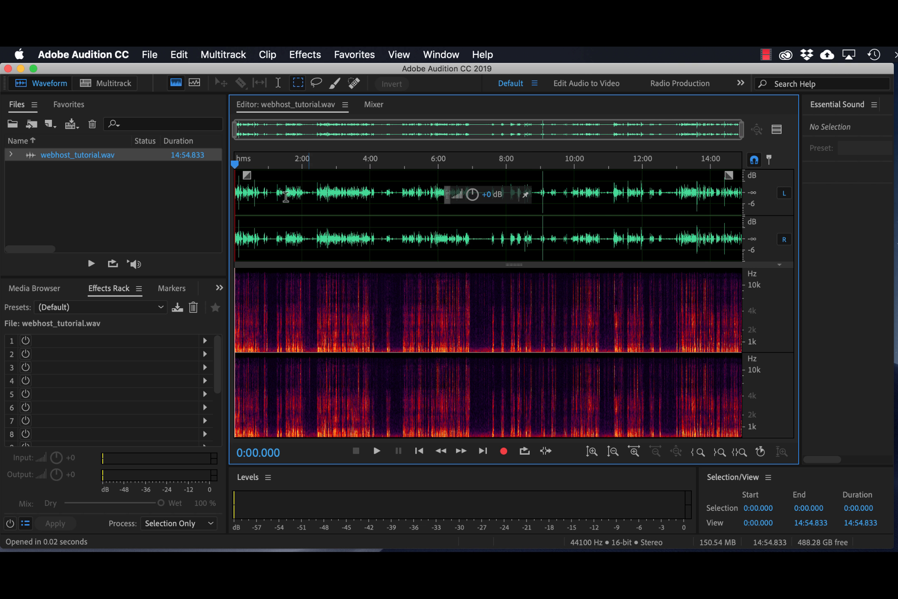
{"action": "left_click", "coordinate": [176, 83]}
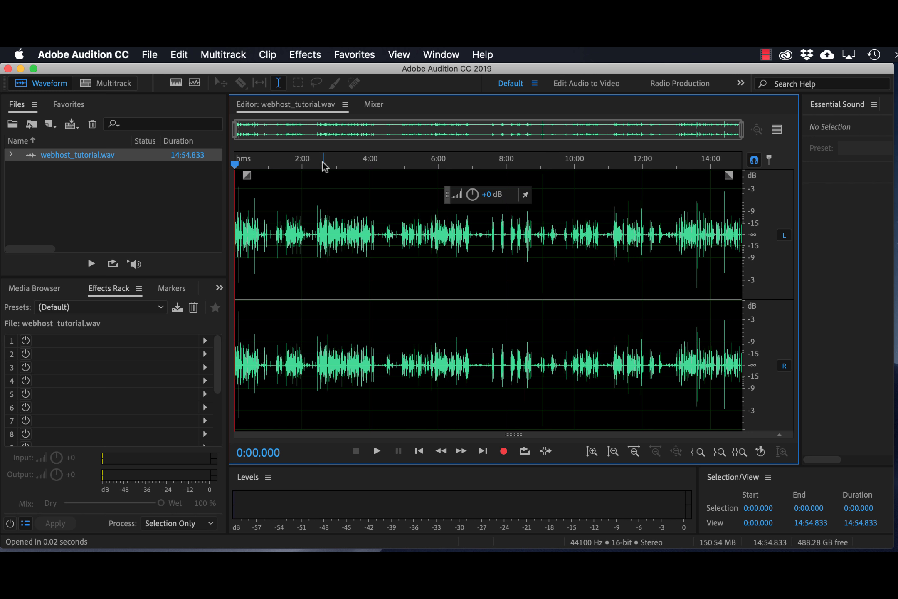
Listen to the stereo recording at its beginning, from about 9:00 and from about 14:19, and park the playhead at about 13:29.
{"action": "key", "text": "space"}
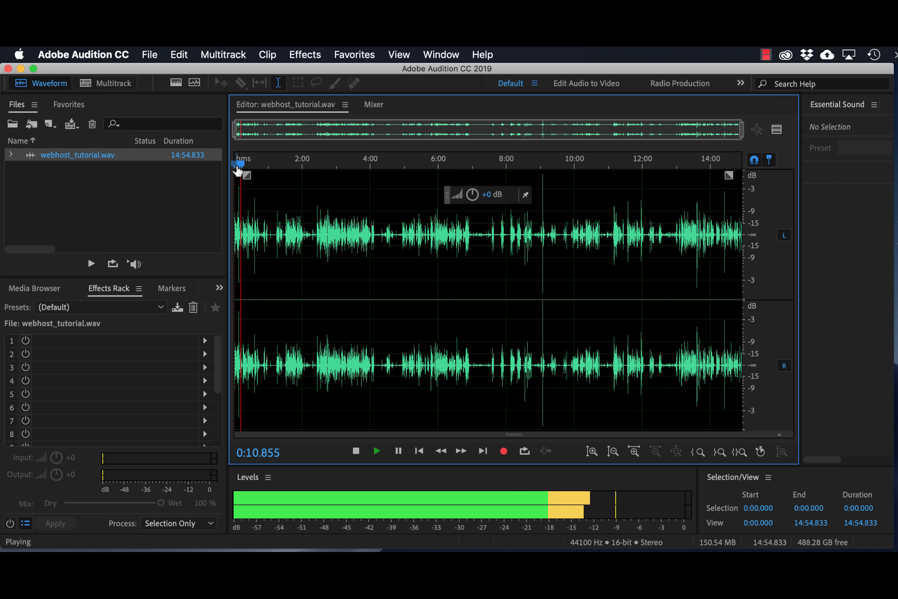
{"action": "key", "text": "space"}
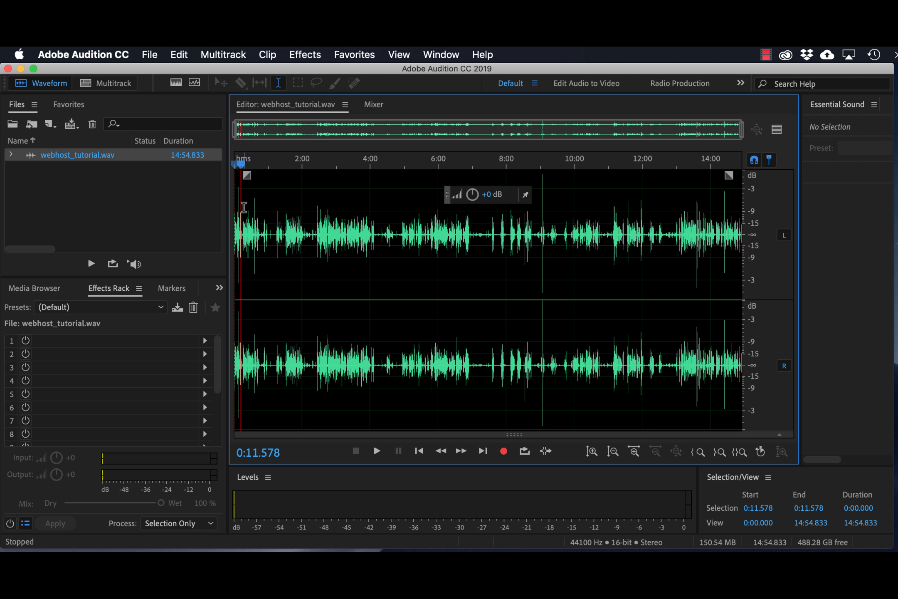
{"action": "left_click_drag", "start_coordinate": [242, 165], "coordinate": [543, 165]}
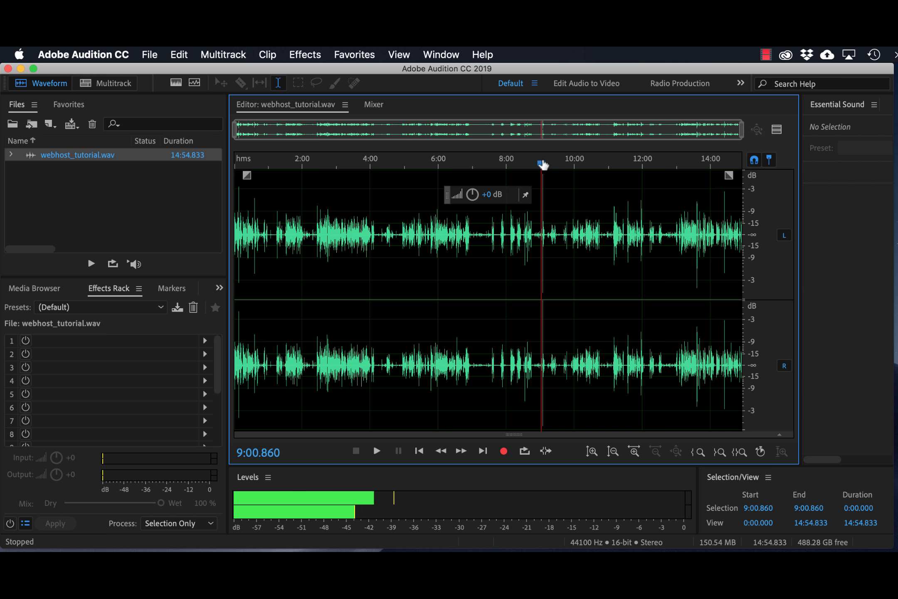
{"action": "key", "text": "space"}
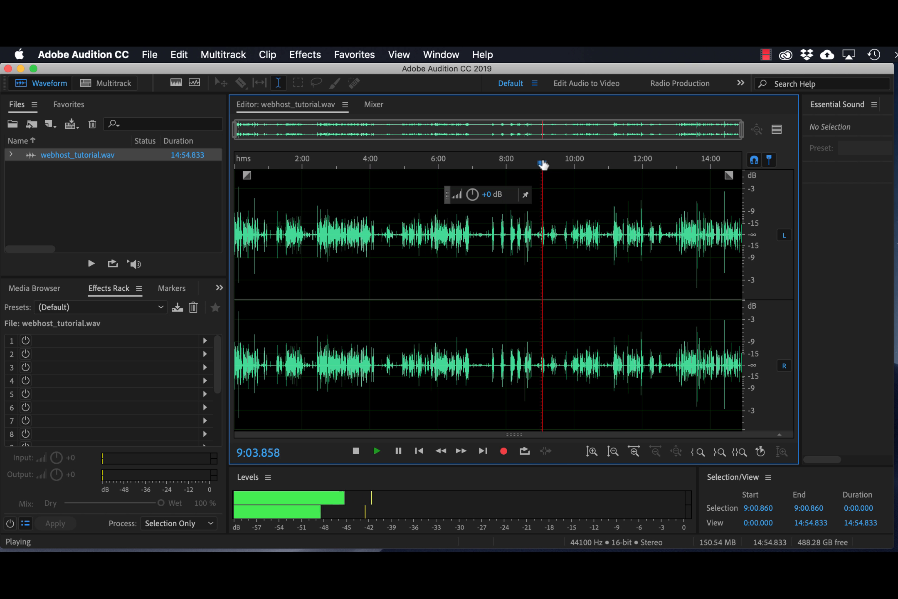
{"action": "key", "text": "space"}
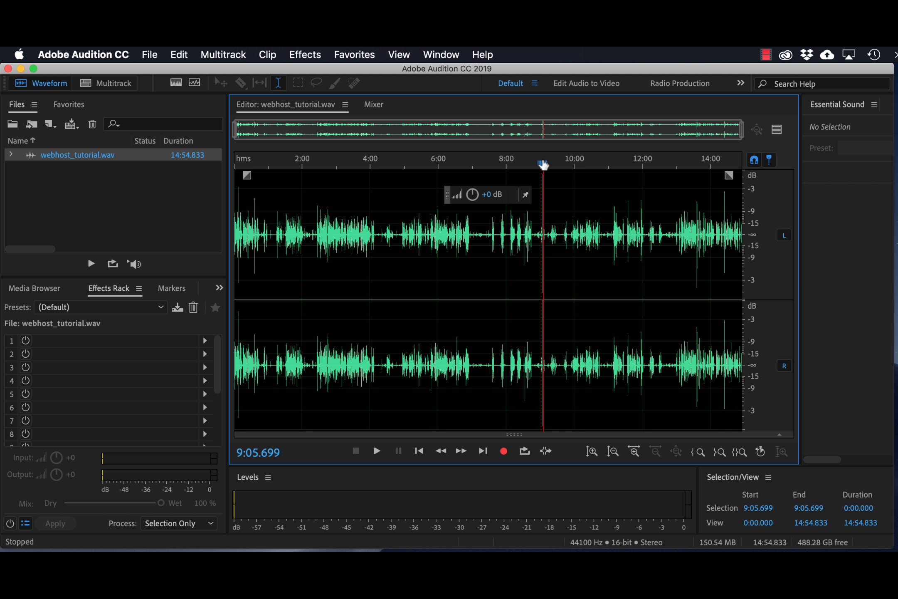
{"action": "left_click", "coordinate": [722, 164]}
{"action": "key", "text": "space"}
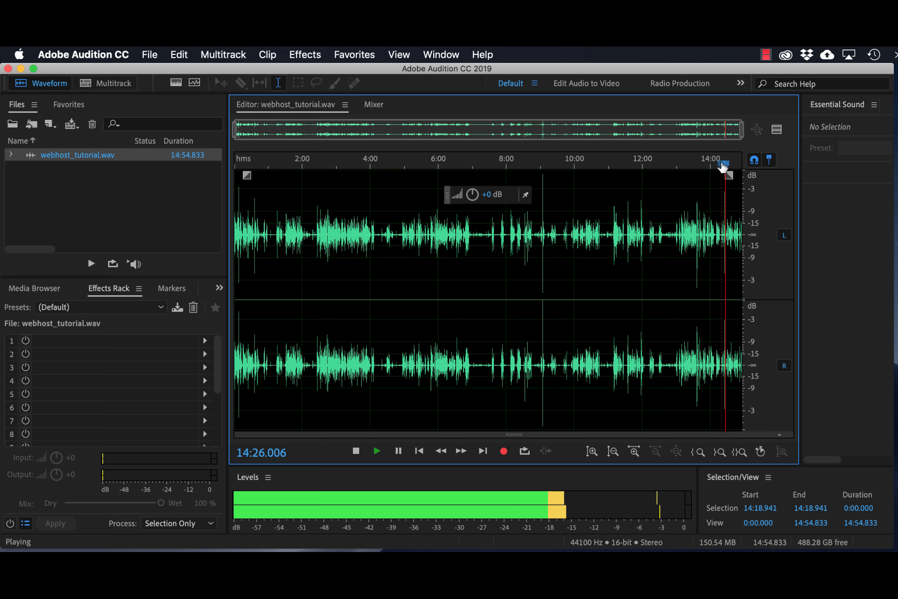
{"action": "key", "text": "space"}
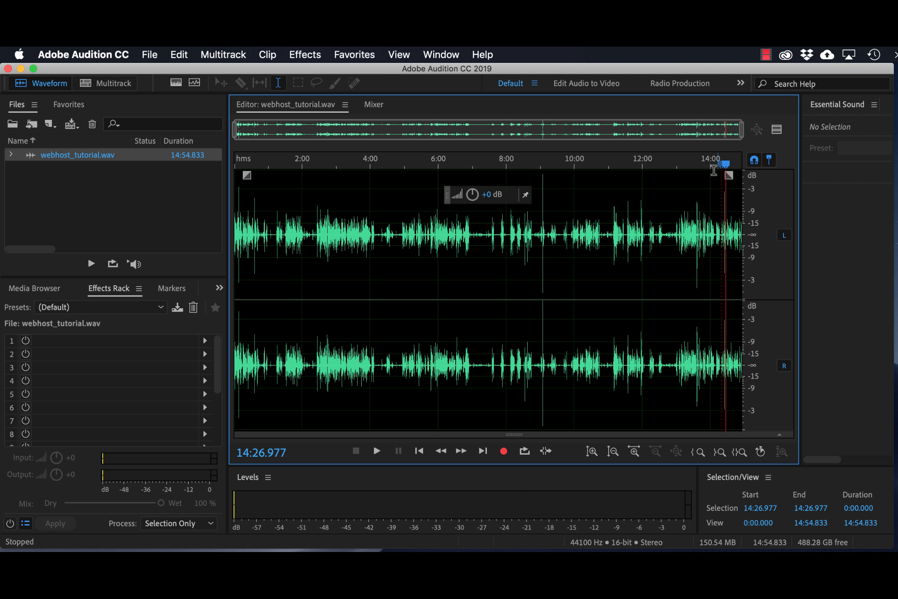
{"action": "left_click", "coordinate": [694, 164]}
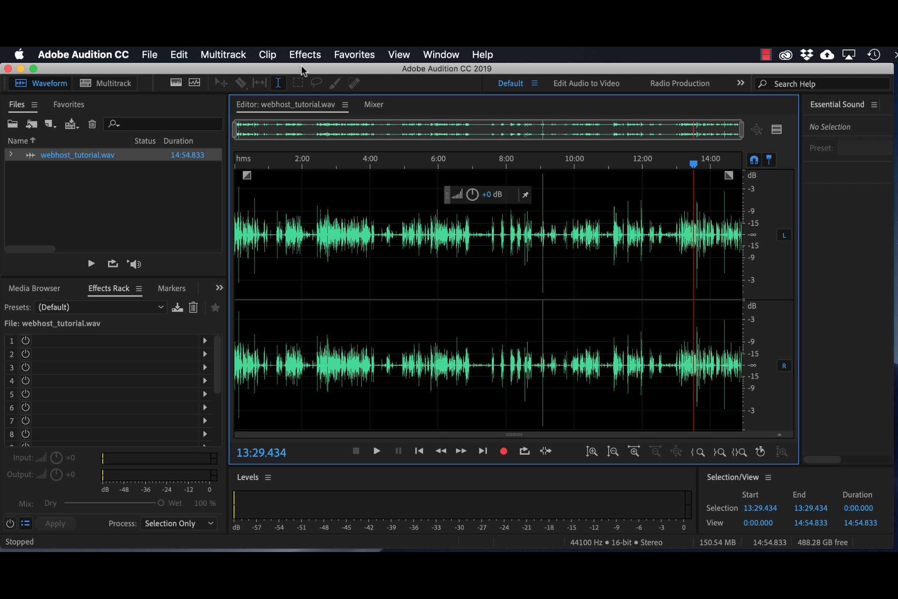
Convert the recording's sample type to Mono at 44100 Hz and 32 bits, with left and right mix at 50%.
{"action": "left_click", "coordinate": [178, 57]}
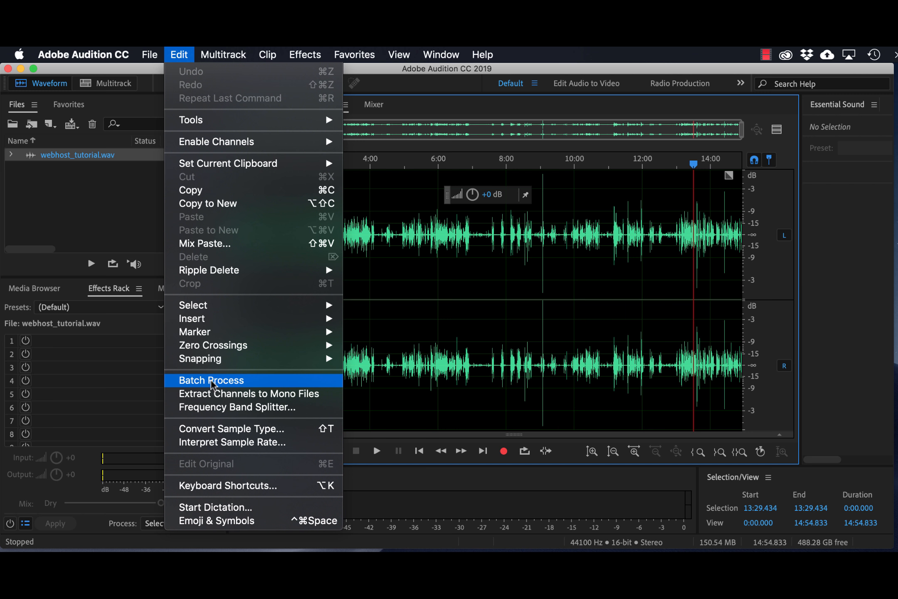
{"action": "left_click", "coordinate": [219, 434]}
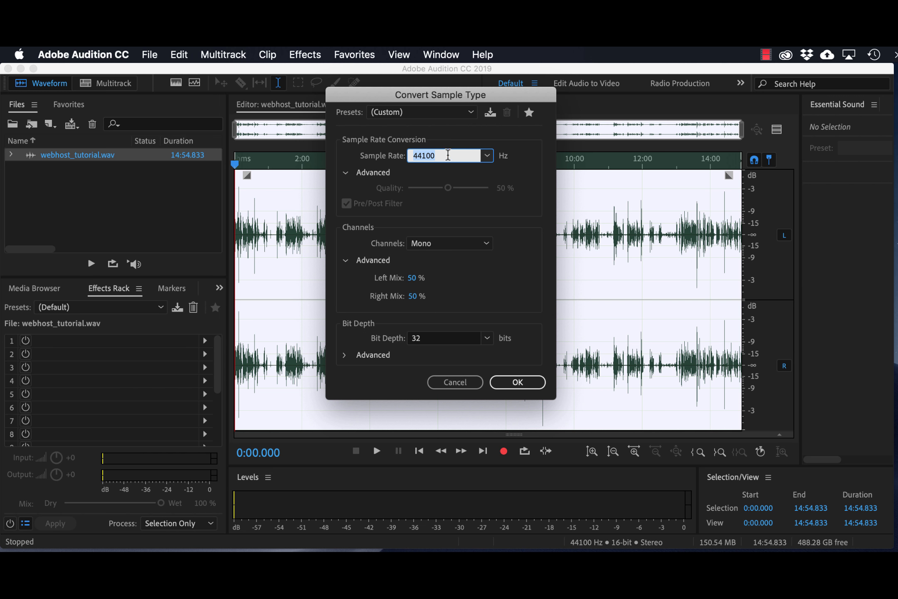
{"action": "left_click", "coordinate": [432, 247]}
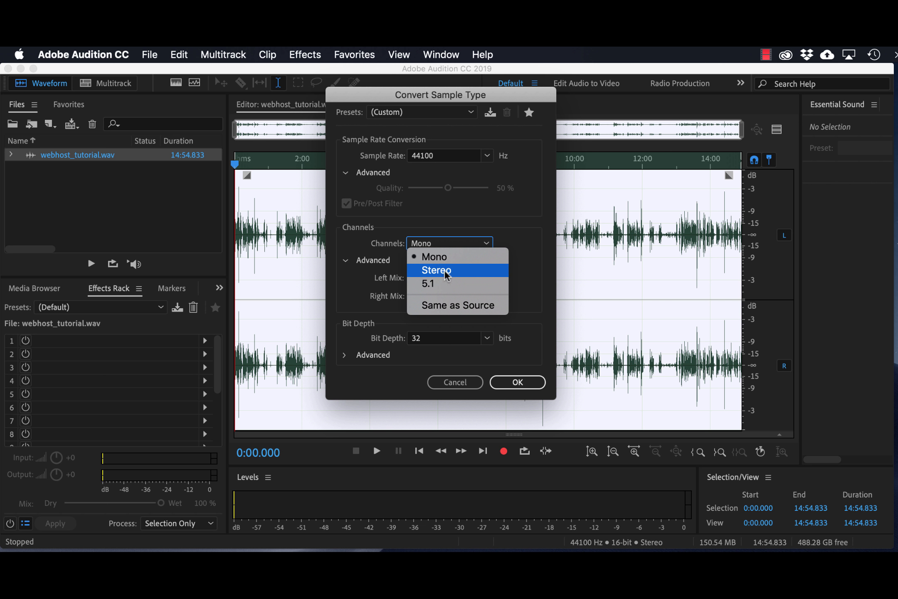
{"action": "left_click", "coordinate": [432, 257]}
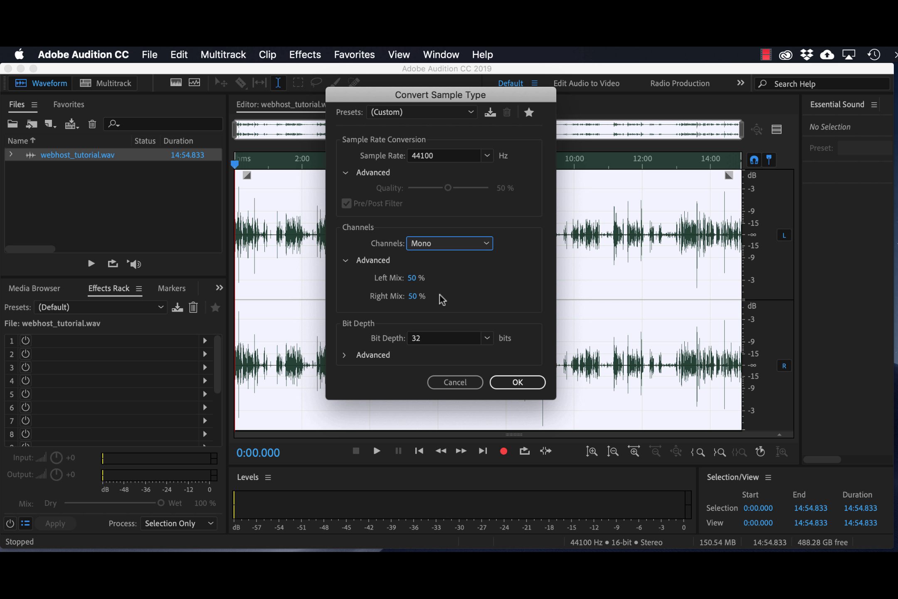
{"action": "left_click", "coordinate": [531, 384]}
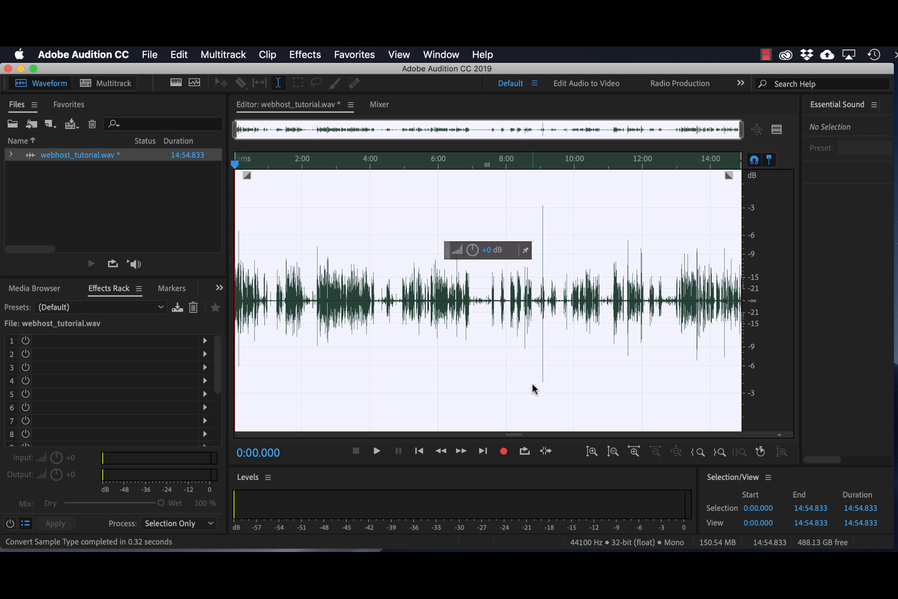
Clear the whole-file selection and place the playhead at about 8:50, just before the tallest spike.
{"action": "left_click", "coordinate": [536, 164]}
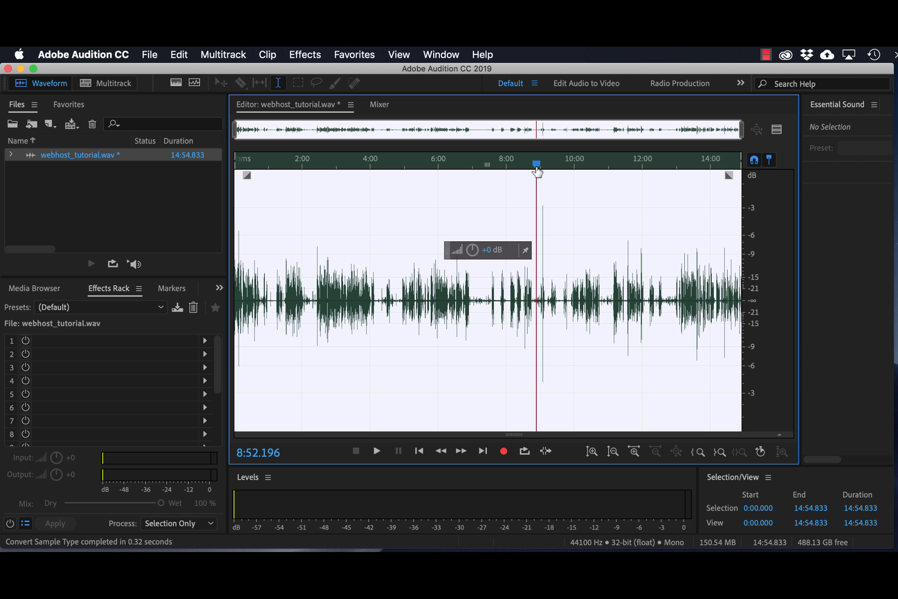
{"action": "left_click", "coordinate": [537, 169]}
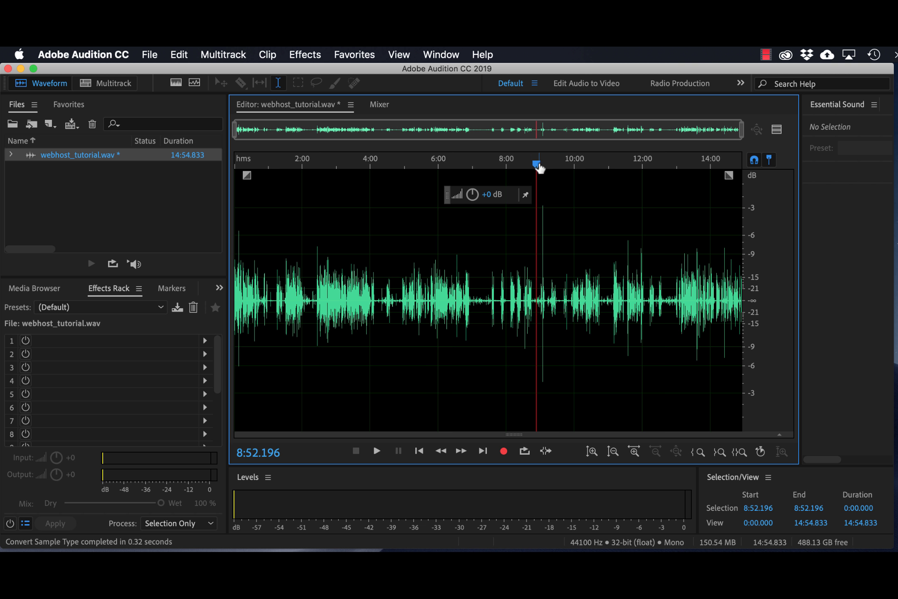
{"action": "mouse_move", "coordinate": [539, 166]}
{"action": "left_mouse_down"}
{"action": "mouse_move", "coordinate": [547, 166]}
{"action": "mouse_move", "coordinate": [535, 165]}
{"action": "left_mouse_up"}
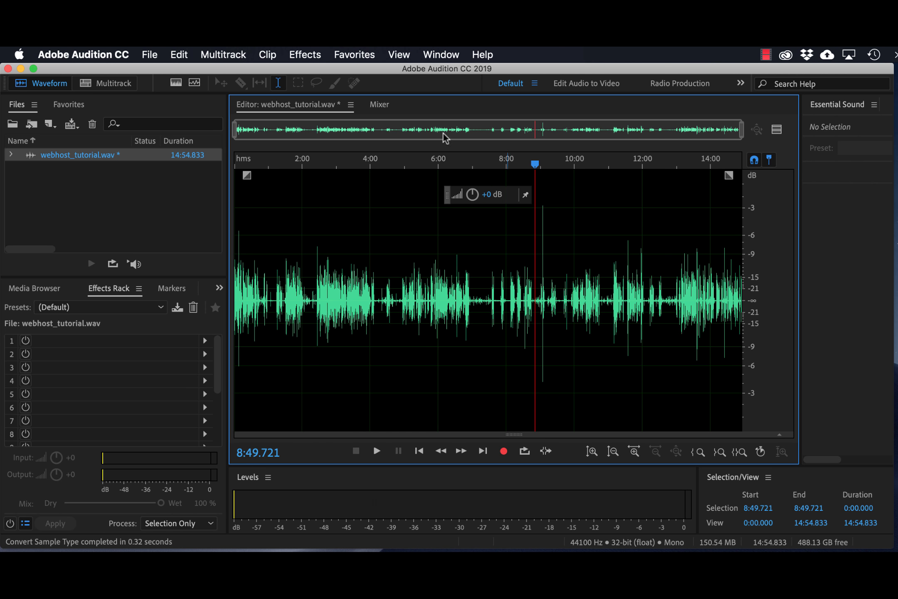
Save the mono recording as a new Wave PCM file named webhost_tutorial_edit2.wav in the same folder.
{"action": "left_click", "coordinate": [159, 58]}
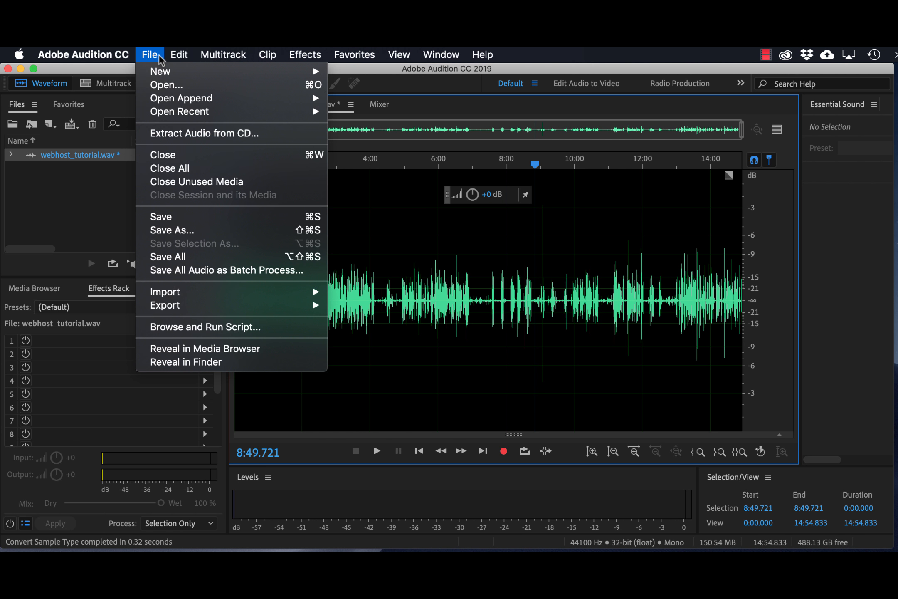
{"action": "left_click", "coordinate": [167, 230]}
{"action": "key", "text": "Right"}
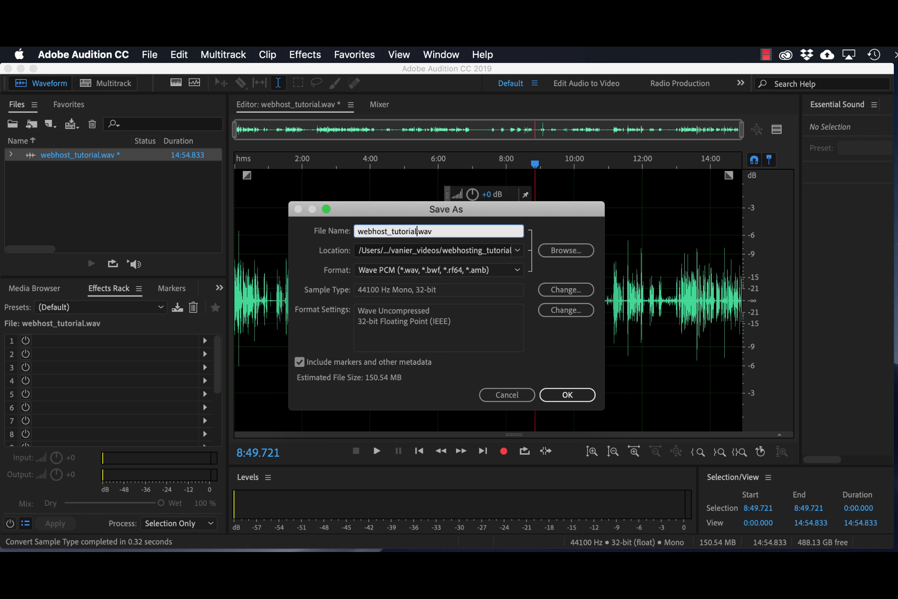
{"action": "type", "text": "_edit2"}
{"action": "key", "text": "Return"}
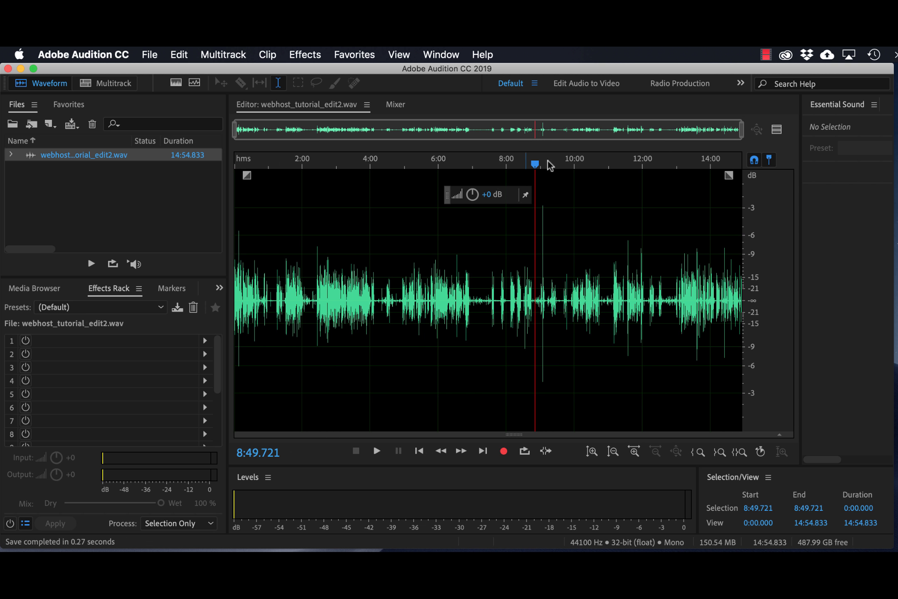
Play the mono recording from the very beginning for about nine seconds.
{"action": "left_click_drag", "start_coordinate": [537, 165], "coordinate": [223, 166]}
{"action": "key", "text": "space"}
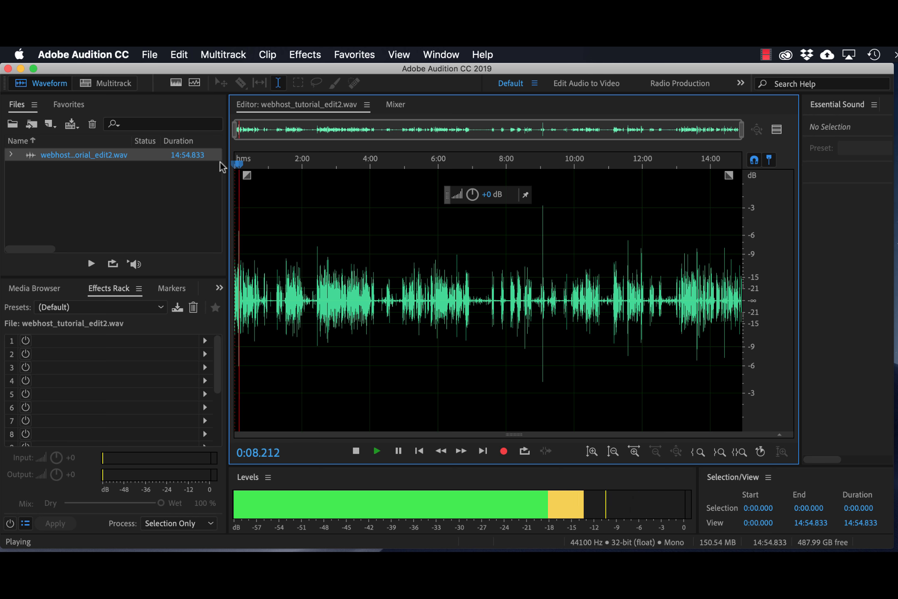
{"action": "key", "text": "space"}
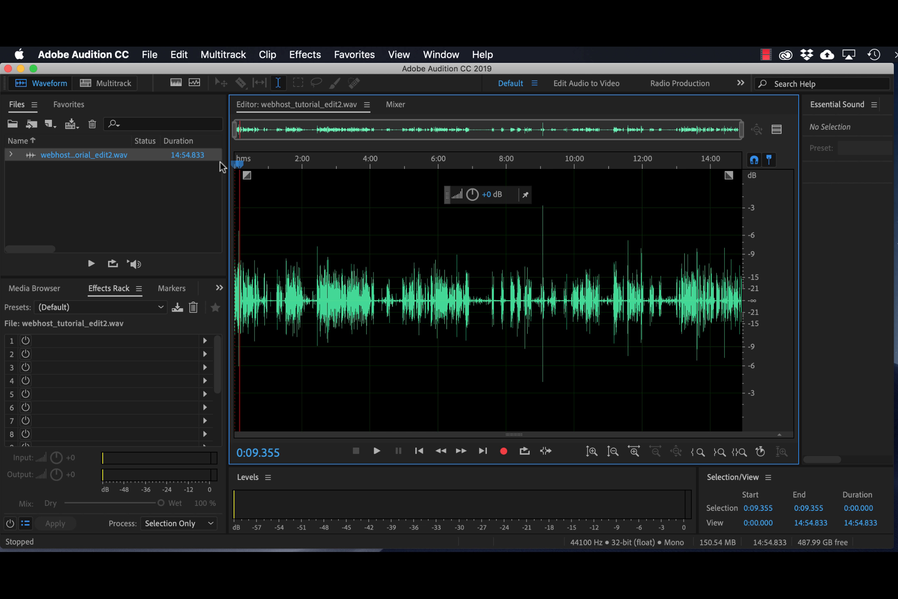
Show the spectral frequency display and play the short speech passage at about 0:56 within the 0:34 to 1:28 range.
{"action": "left_click", "coordinate": [179, 83]}
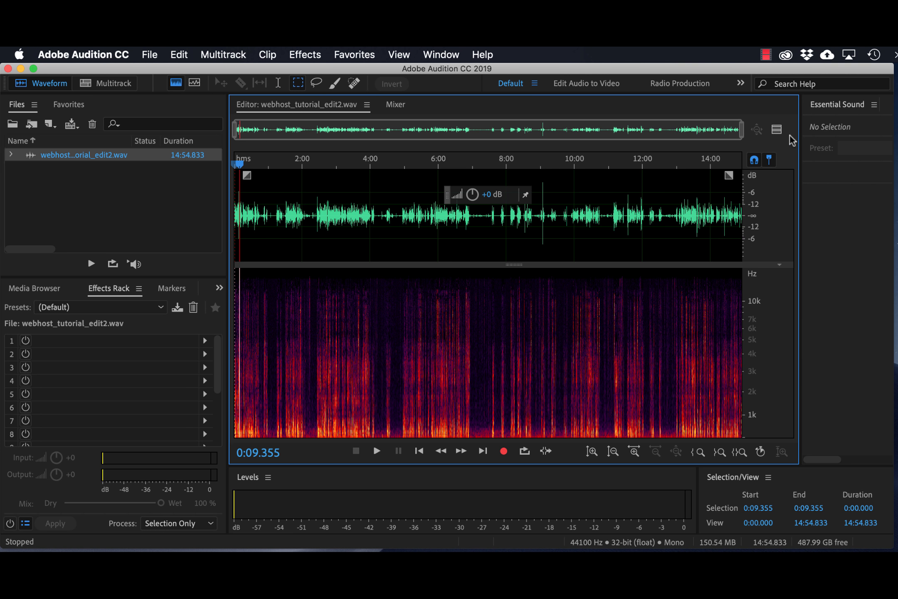
{"action": "left_click_drag", "start_coordinate": [721, 129], "coordinate": [273, 131]}
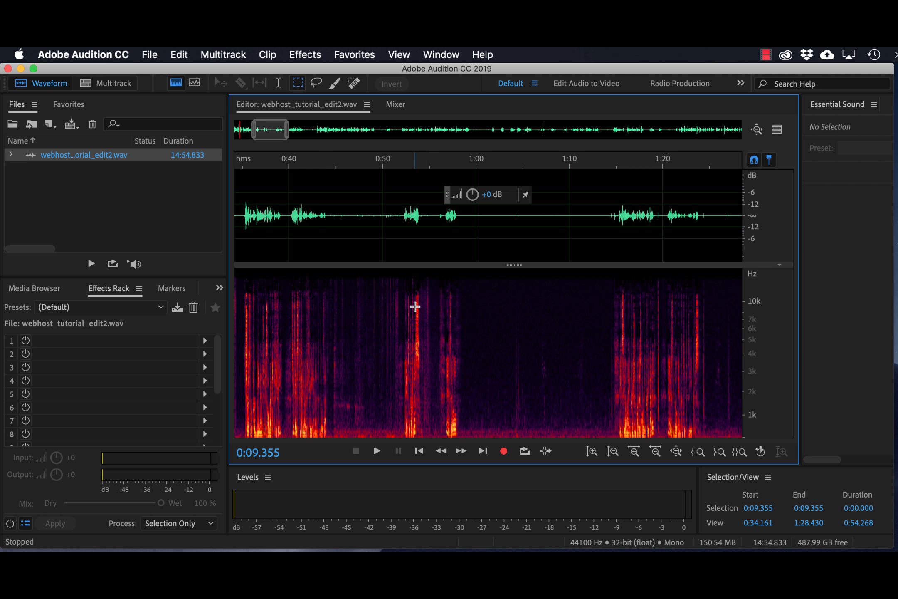
{"action": "left_click", "coordinate": [444, 165]}
{"action": "key", "text": "space"}
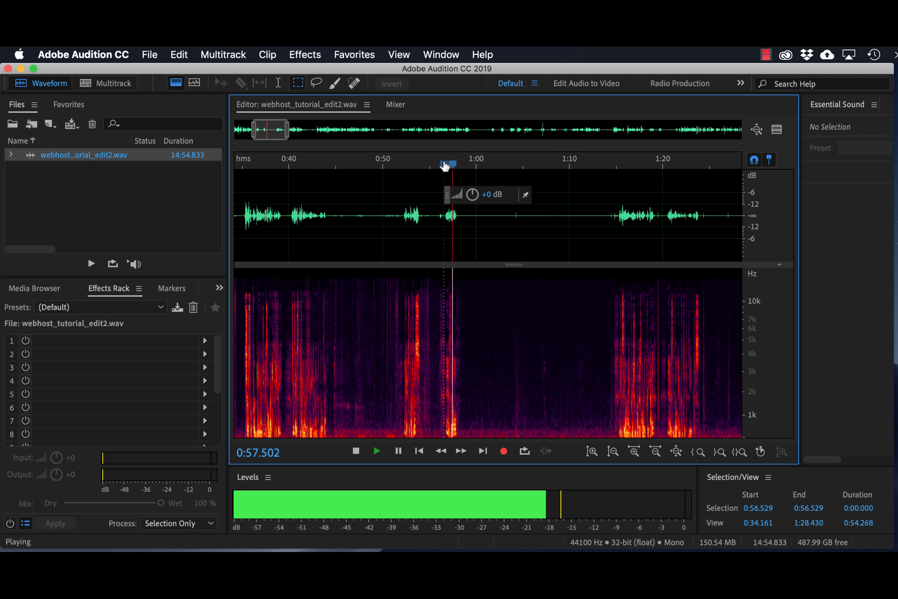
{"action": "key", "text": "space"}
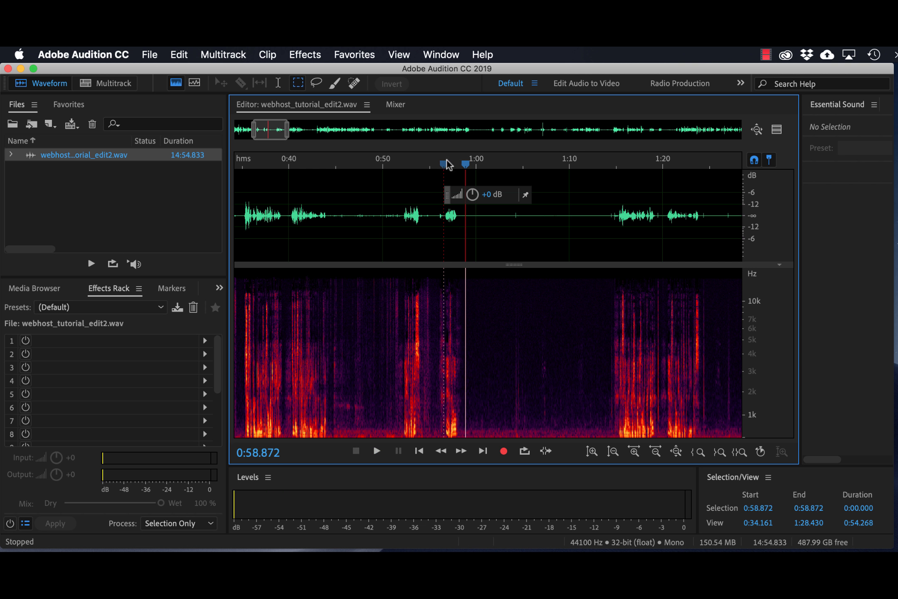
Listen to the quiet gap after the speech from about 0:58 and position the playhead inside it at about 1:04.
{"action": "left_click_drag", "start_coordinate": [467, 167], "coordinate": [439, 174]}
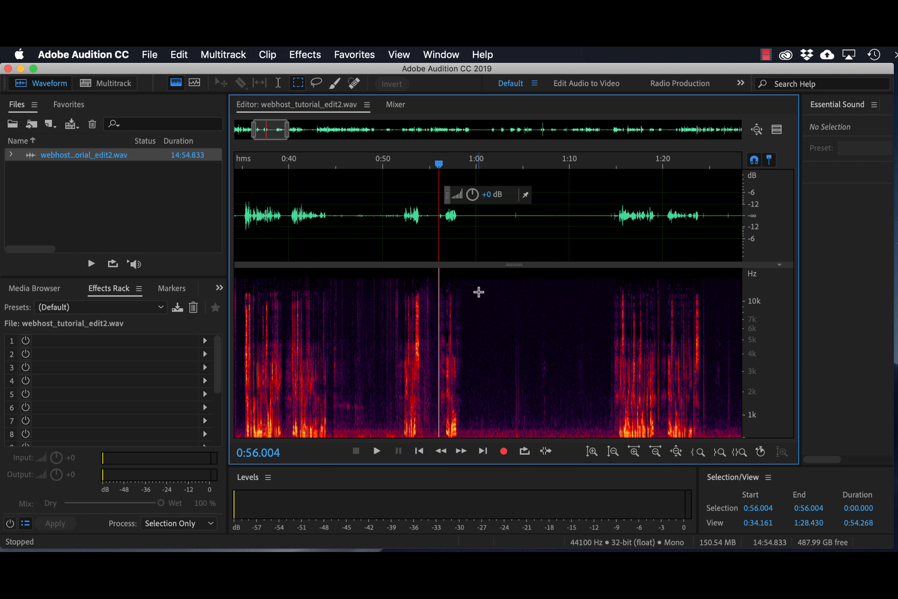
{"action": "left_click_drag", "start_coordinate": [440, 168], "coordinate": [461, 170]}
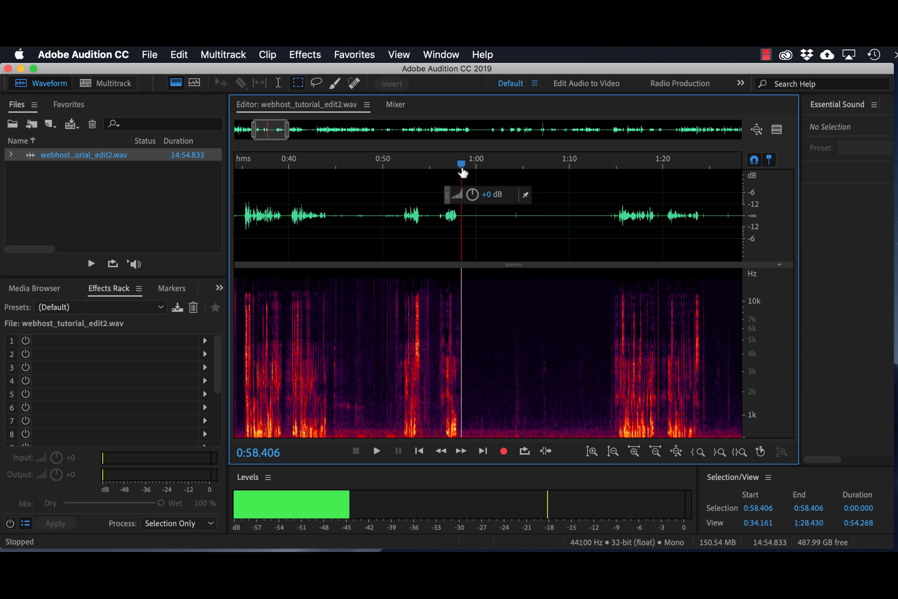
{"action": "key", "text": "space"}
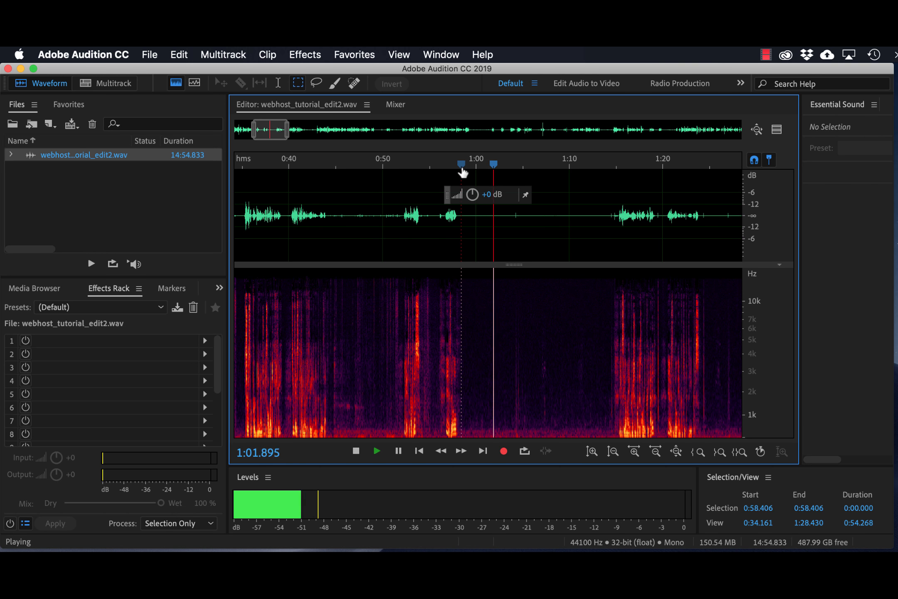
{"action": "key", "text": "space"}
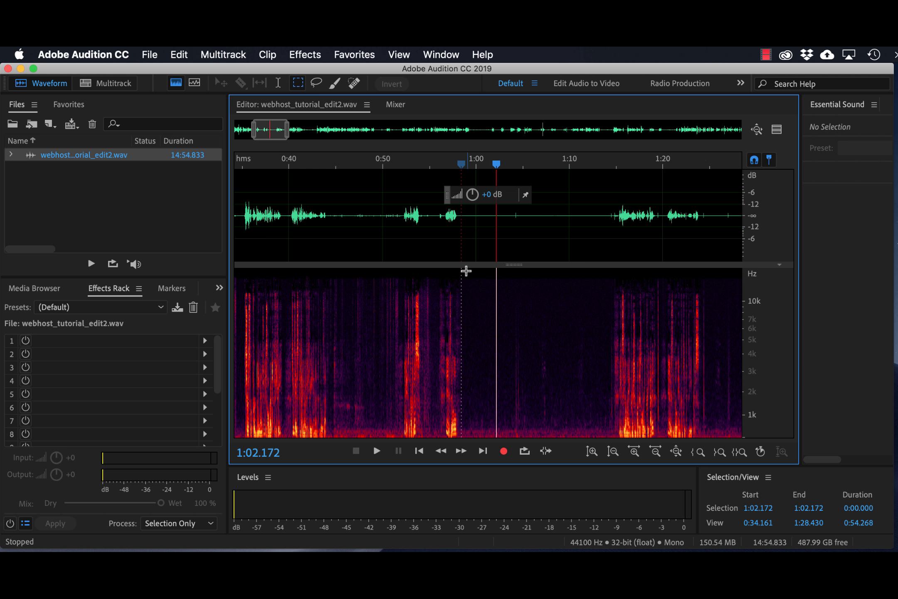
{"action": "left_click", "coordinate": [462, 271]}
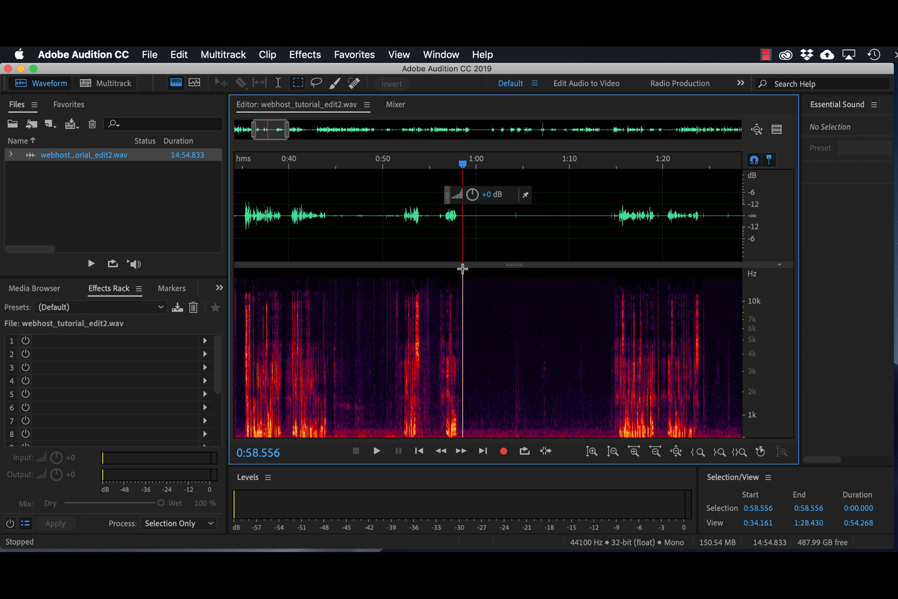
{"action": "left_click", "coordinate": [517, 274]}
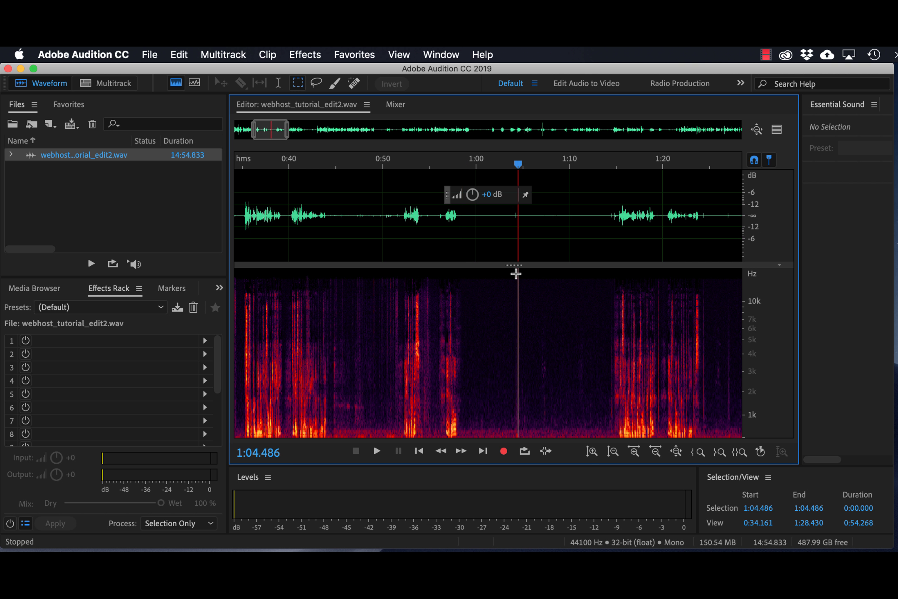
Select the short noise between about 1:03.8 and 1:04.5 in the quiet gap and play it.
{"action": "left_click_drag", "start_coordinate": [518, 274], "coordinate": [512, 274]}
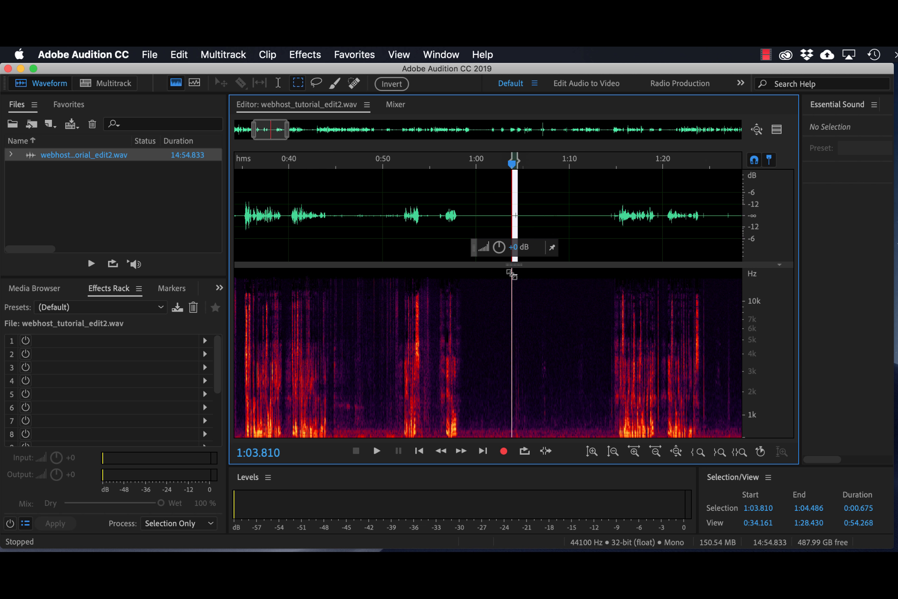
{"action": "key", "text": "space"}
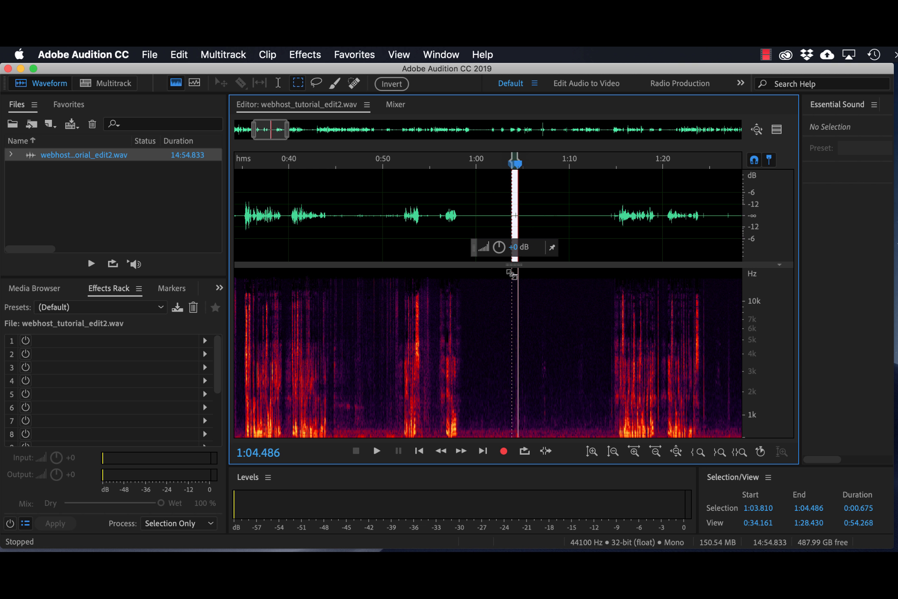
{"action": "key", "text": "space"}
{"action": "key", "text": "space"}
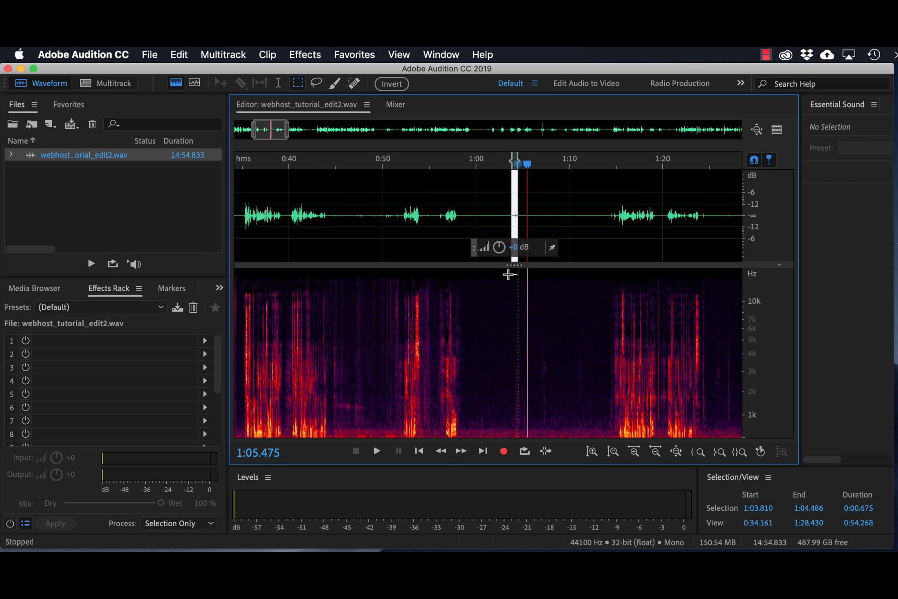
Select the quiet gap from about 0:58.8 to 1:03.2 across the full frequency range and capture it as a noise print.
{"action": "left_click", "coordinate": [474, 269]}
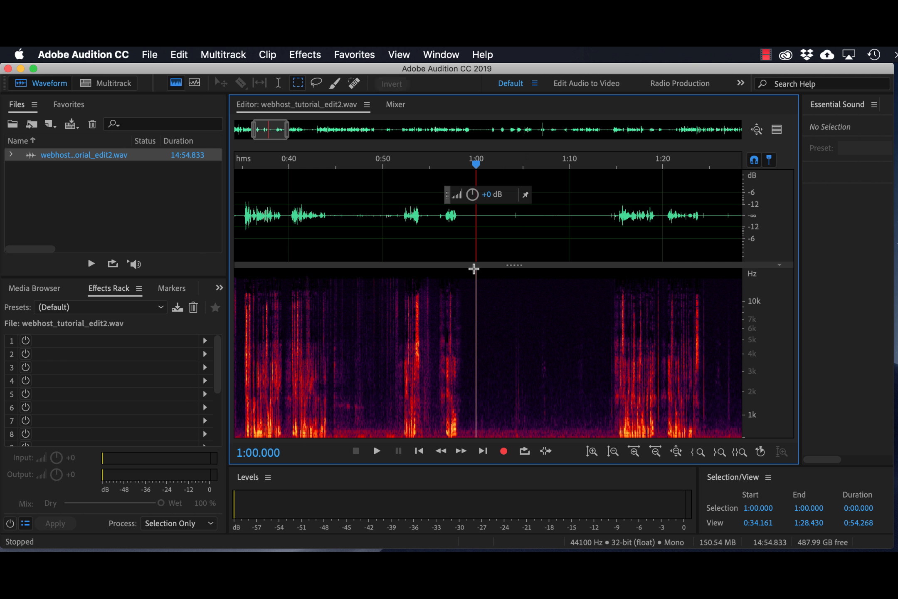
{"action": "left_click_drag", "start_coordinate": [464, 270], "coordinate": [506, 450]}
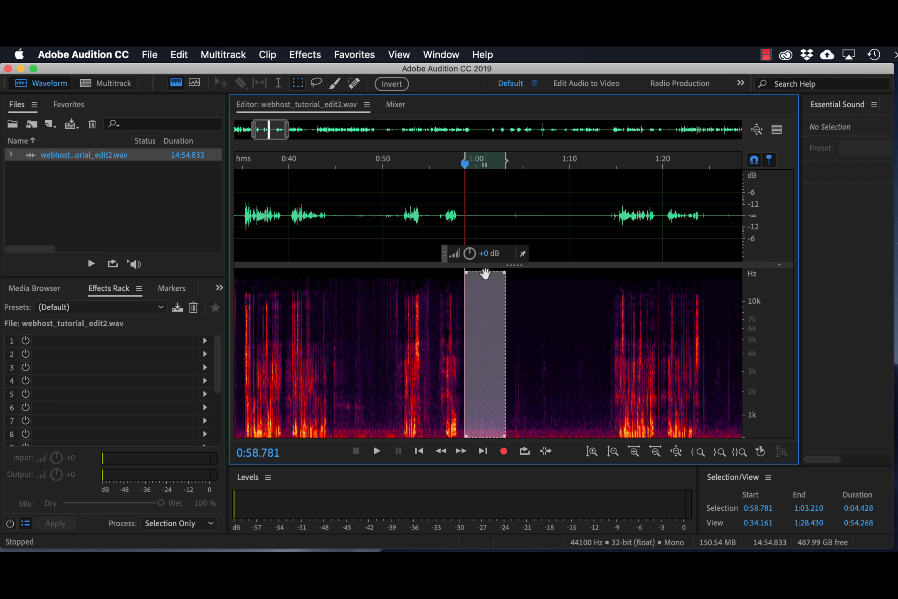
{"action": "left_click_drag", "start_coordinate": [486, 273], "coordinate": [486, 270]}
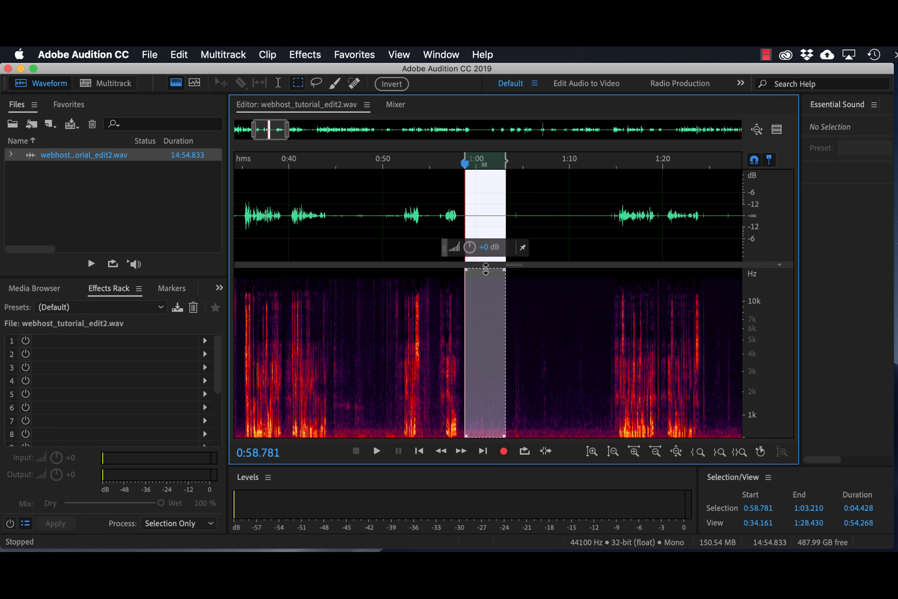
{"action": "left_click", "coordinate": [306, 54]}
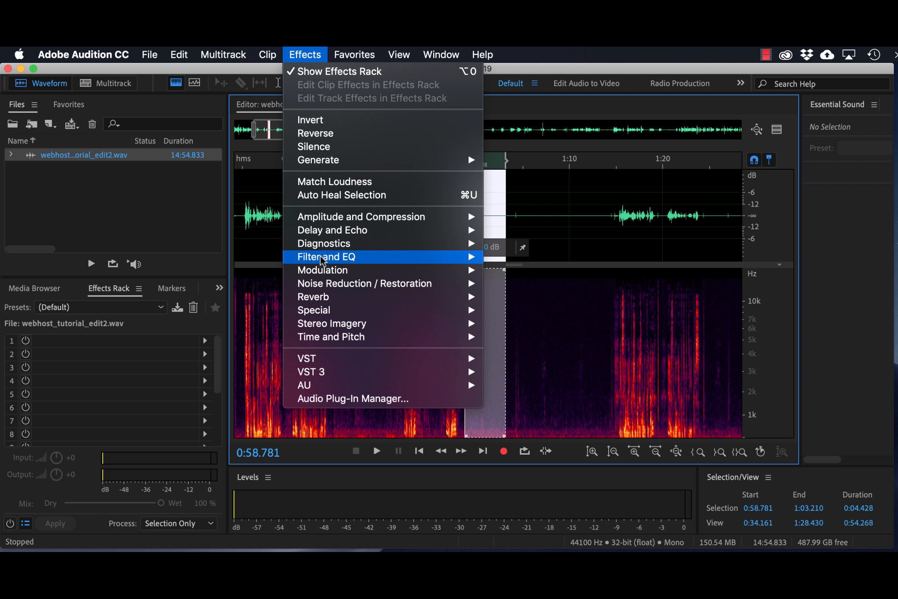
{"action": "mouse_move", "coordinate": [323, 282]}
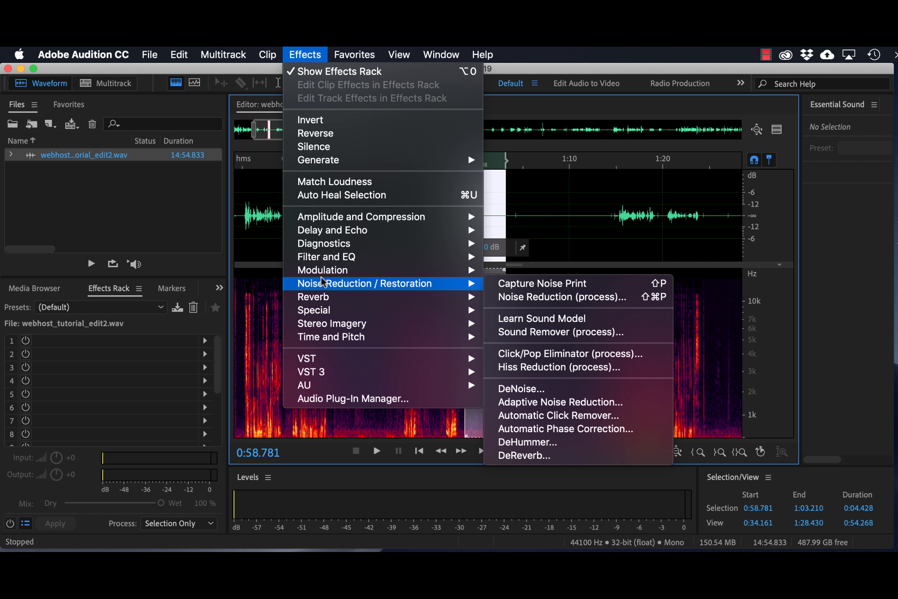
{"action": "left_click", "coordinate": [532, 284]}
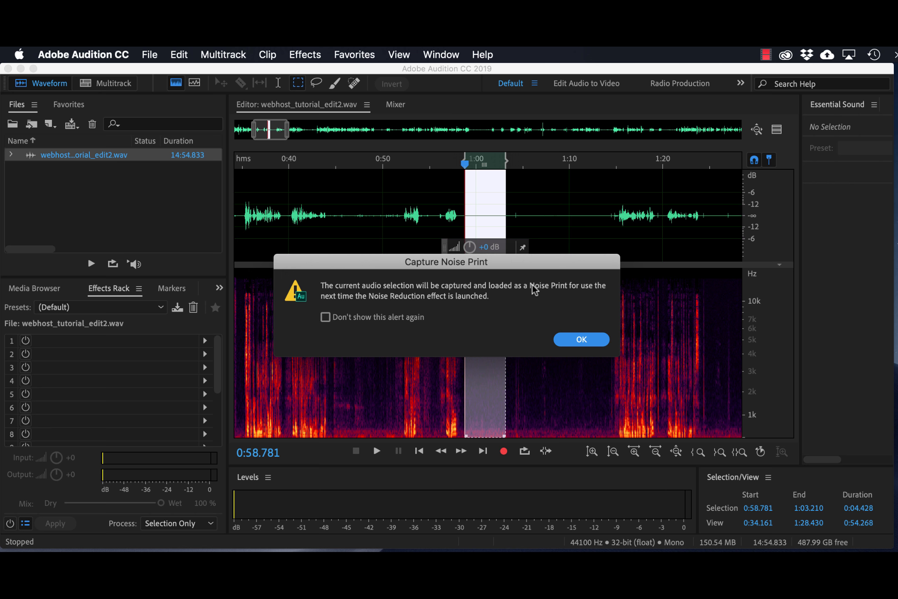
{"action": "left_click", "coordinate": [579, 339]}
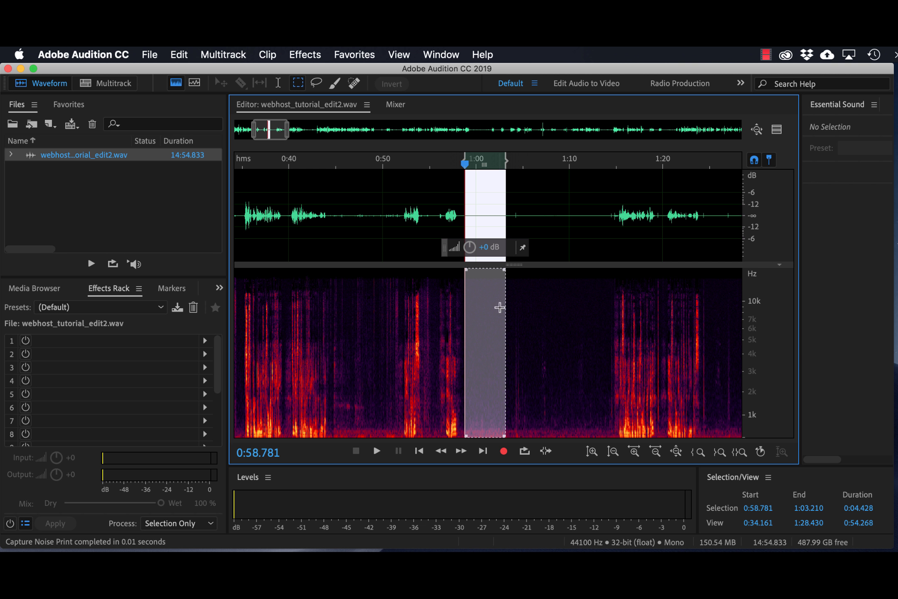
Clear the selection, open the Noise Reduction (process) effect and audition the quiet gap from about 0:59 with it enabled.
{"action": "key", "text": "super+shift+a"}
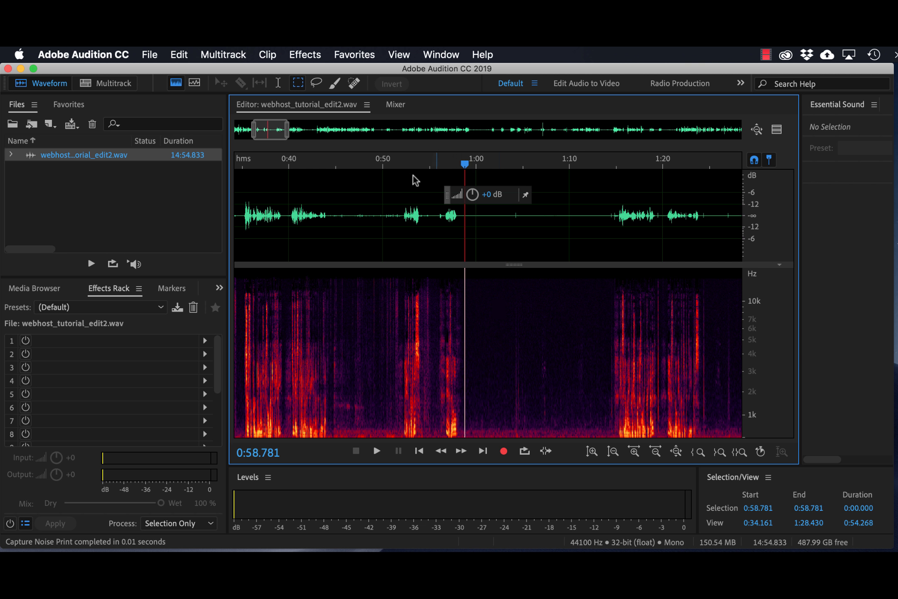
{"action": "left_click", "coordinate": [312, 54]}
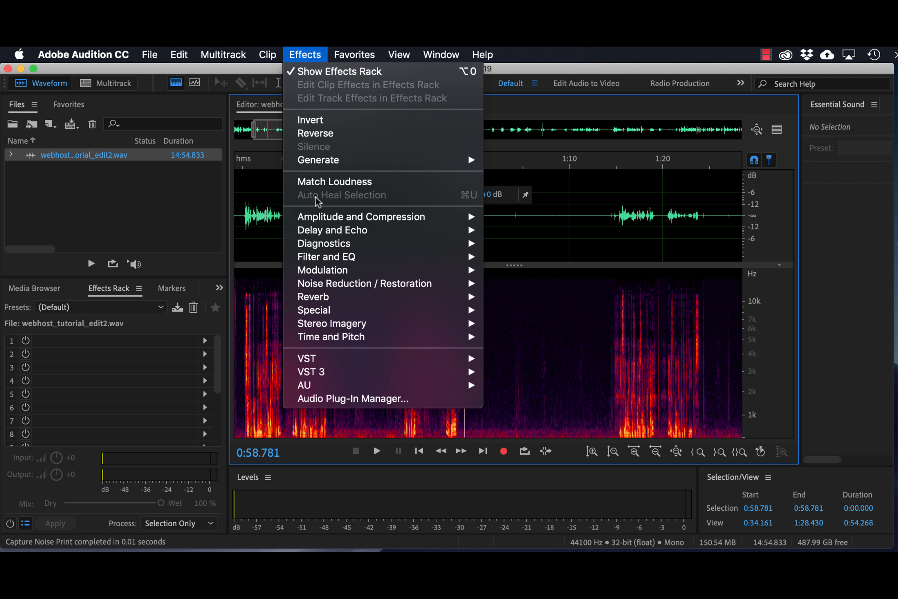
{"action": "mouse_move", "coordinate": [324, 286]}
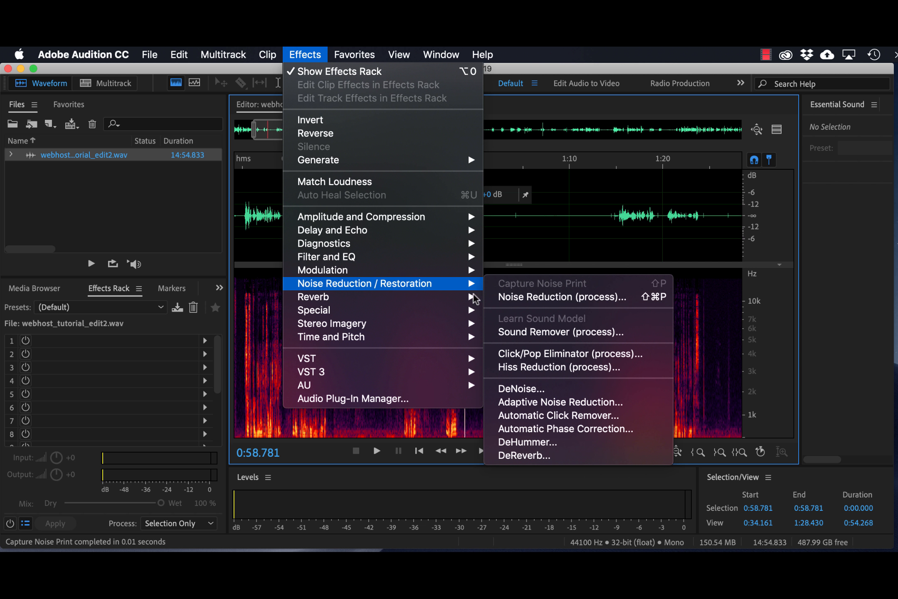
{"action": "left_click", "coordinate": [515, 301]}
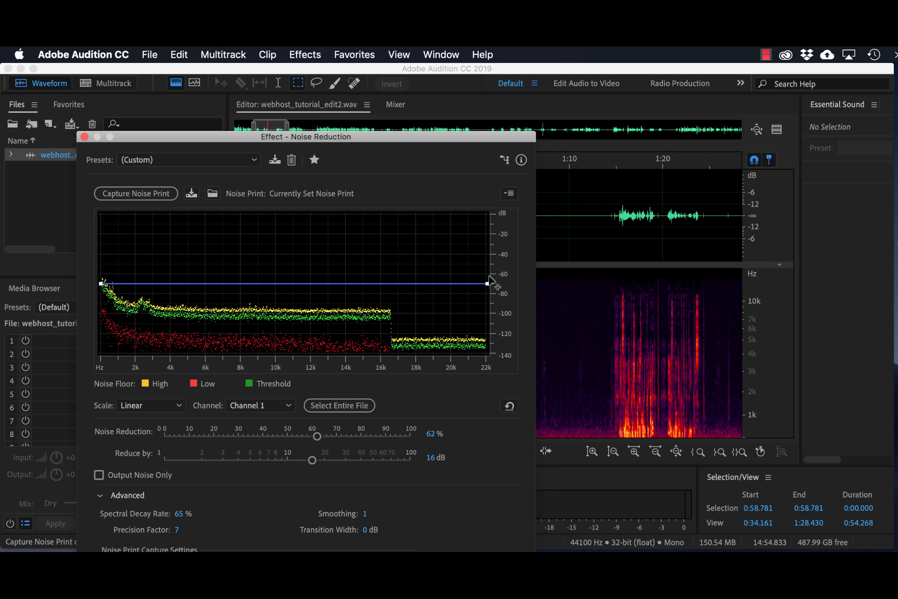
{"action": "left_click_drag", "start_coordinate": [436, 134], "coordinate": [720, 46]}
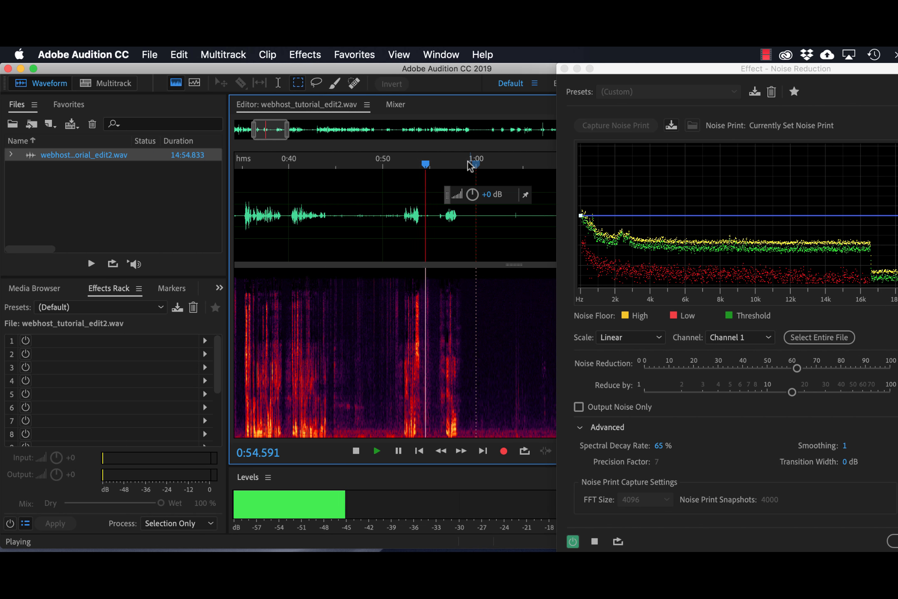
{"action": "left_click", "coordinate": [468, 166]}
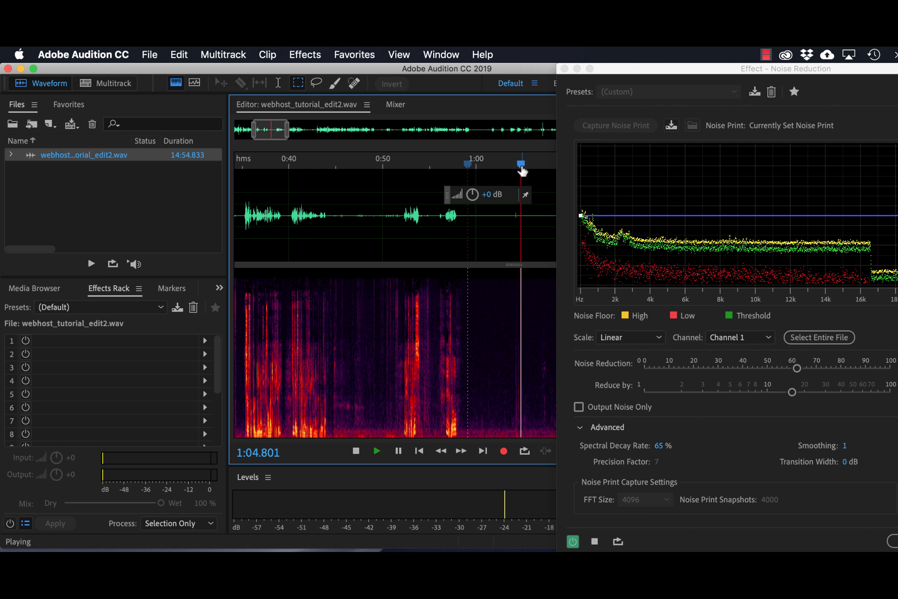
{"action": "left_click_drag", "start_coordinate": [523, 169], "coordinate": [461, 168]}
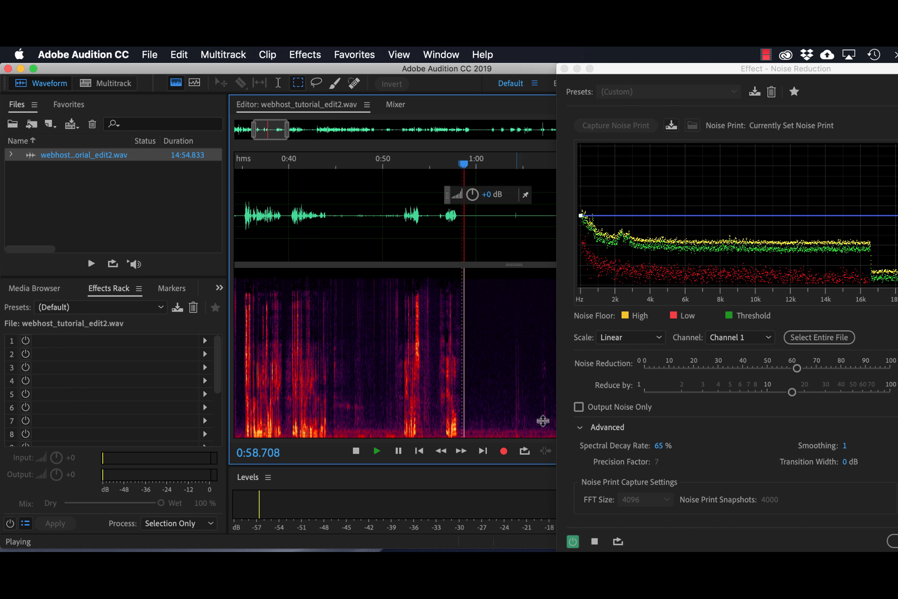
Compare the quiet gap's background noise with the Noise Reduction effect bypassed and enabled, replaying from about 0:58 to 1:00.
{"action": "left_click", "coordinate": [572, 541]}
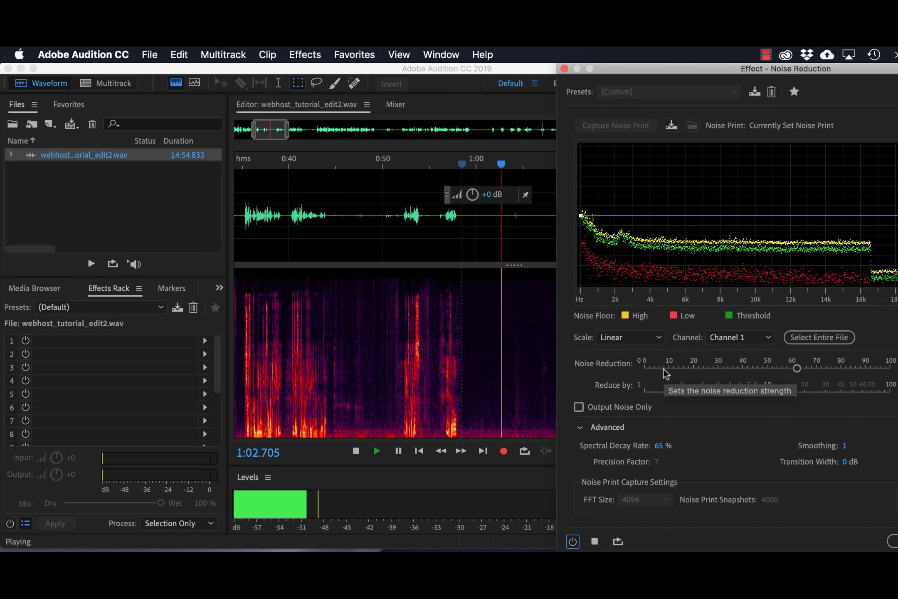
{"action": "left_click_drag", "start_coordinate": [817, 68], "coordinate": [766, 69]}
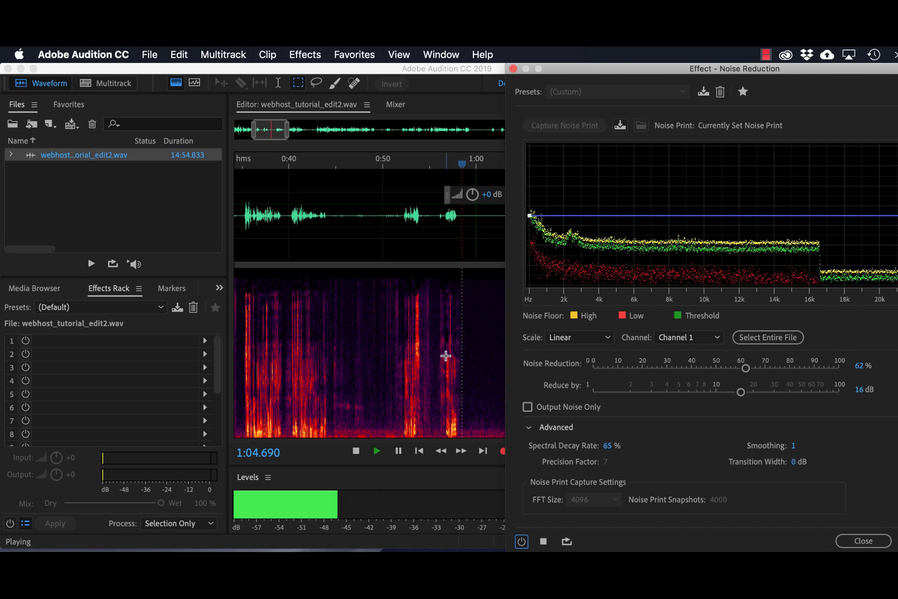
{"action": "left_click", "coordinate": [467, 260]}
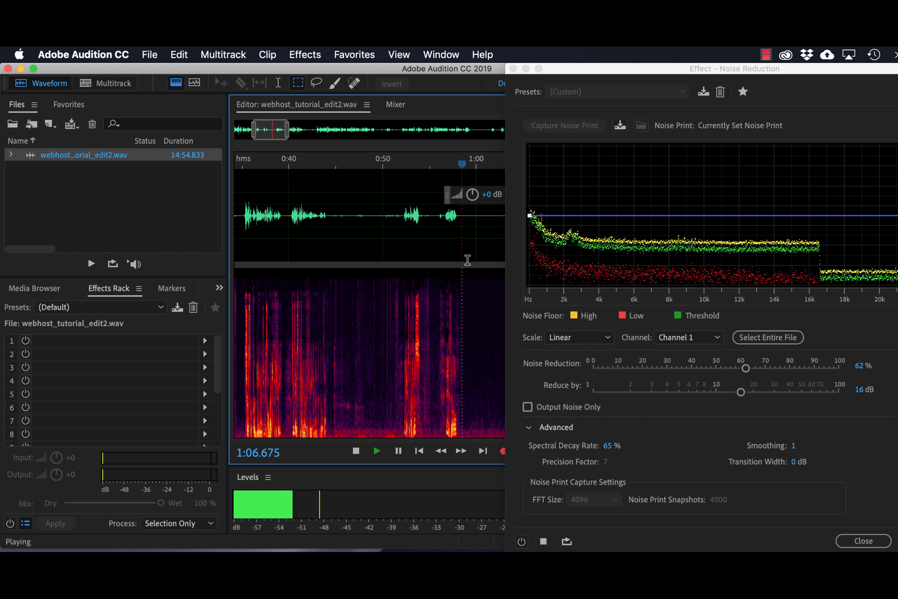
{"action": "left_click", "coordinate": [464, 166]}
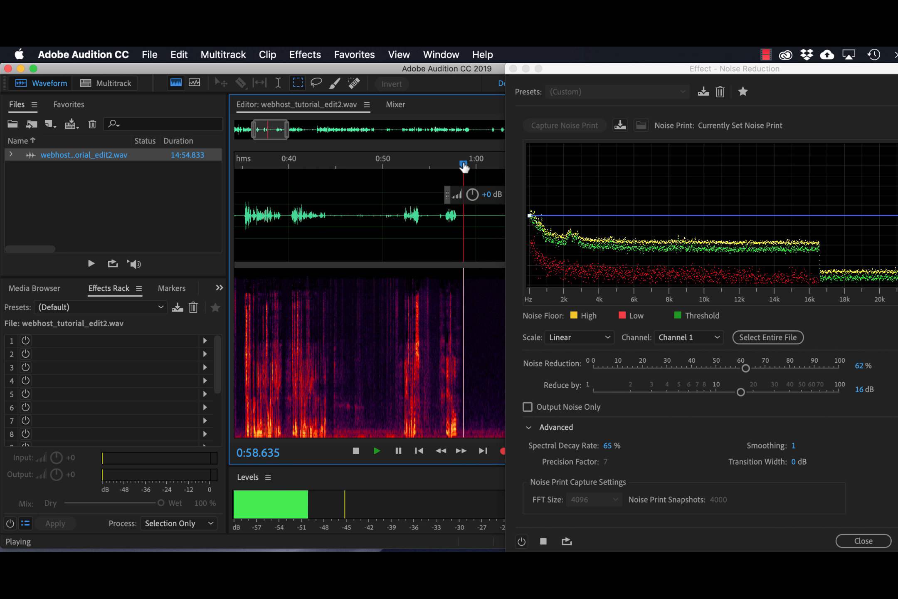
{"action": "left_click", "coordinate": [522, 541]}
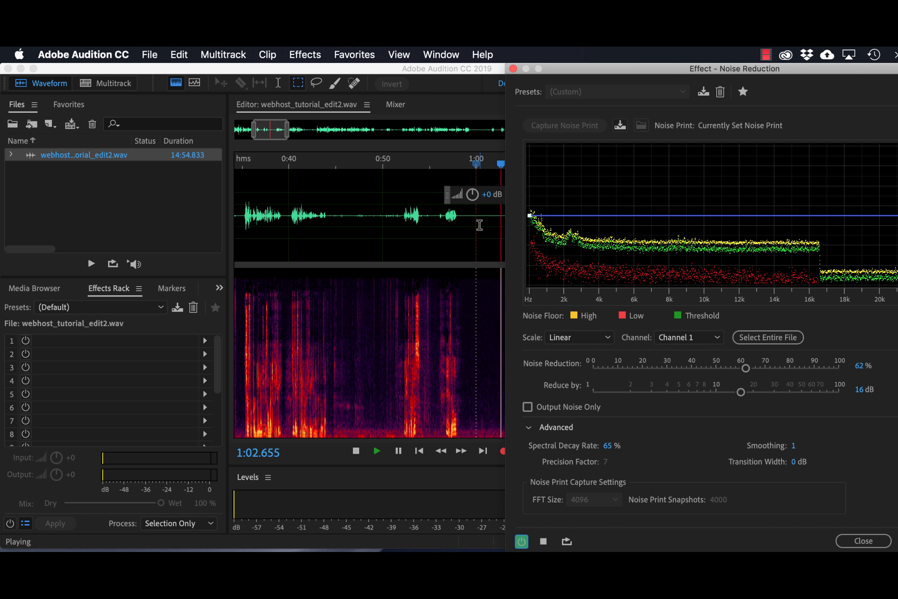
{"action": "left_click", "coordinate": [476, 167]}
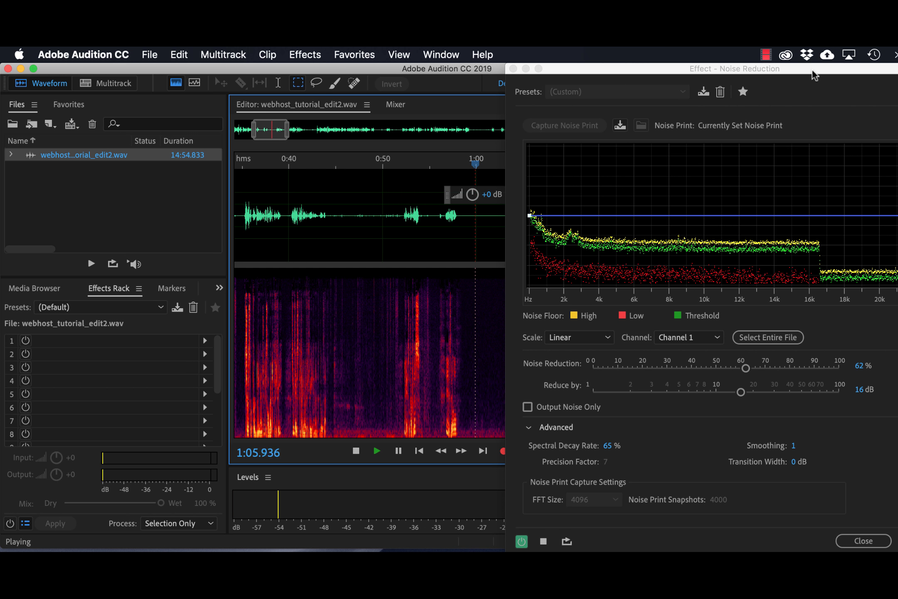
Close the Noise Reduction effect without applying it and stop the playback.
{"action": "left_click_drag", "start_coordinate": [814, 74], "coordinate": [490, 81]}
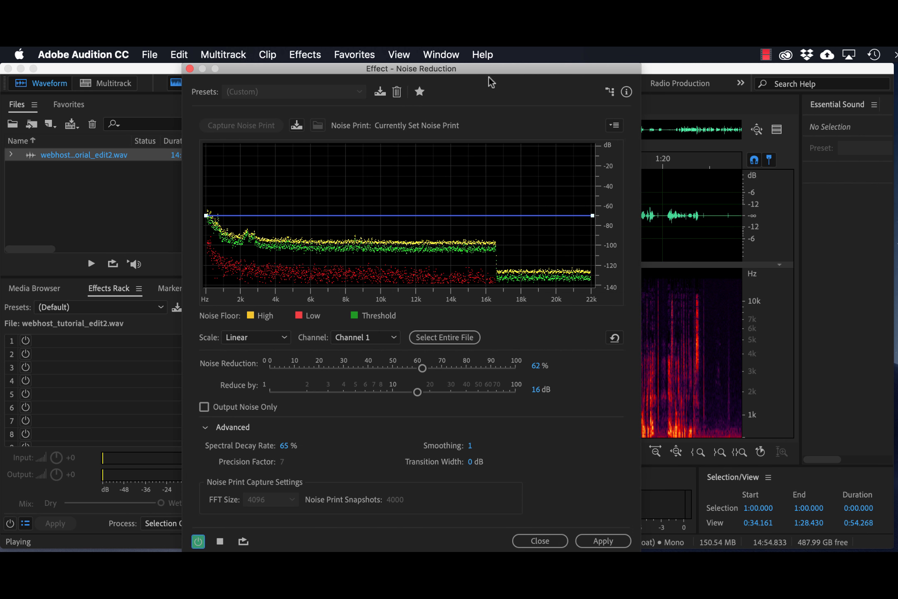
{"action": "left_click", "coordinate": [533, 538]}
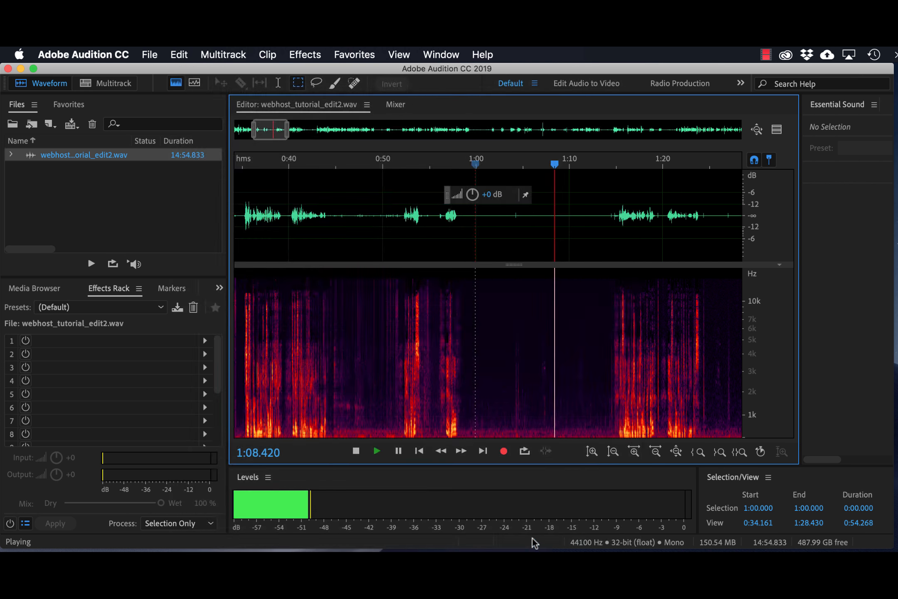
{"action": "key", "text": "space"}
Add the DeNoise effect to slot 1 of the effects rack and move its window clear of the quiet gap.
{"action": "left_click", "coordinate": [205, 341]}
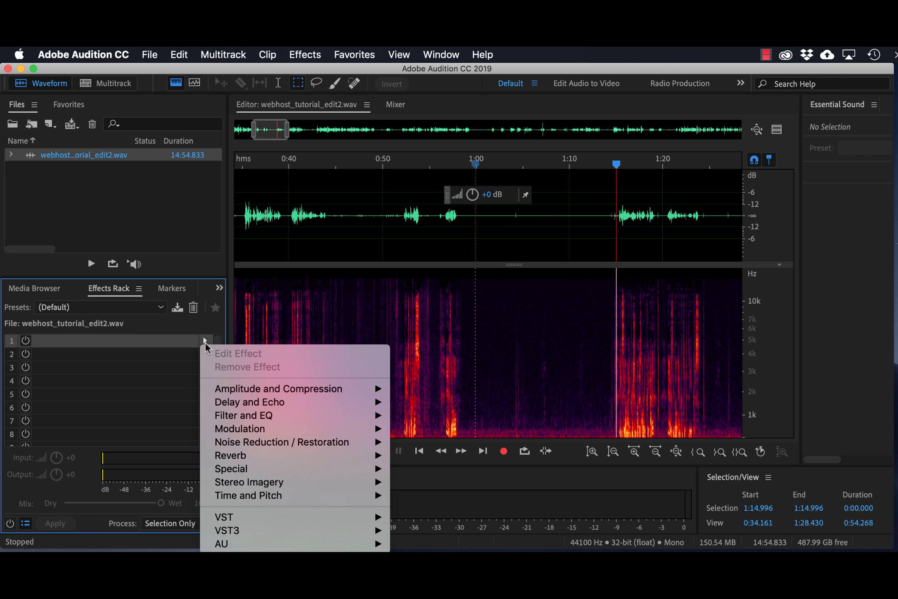
{"action": "mouse_move", "coordinate": [239, 427]}
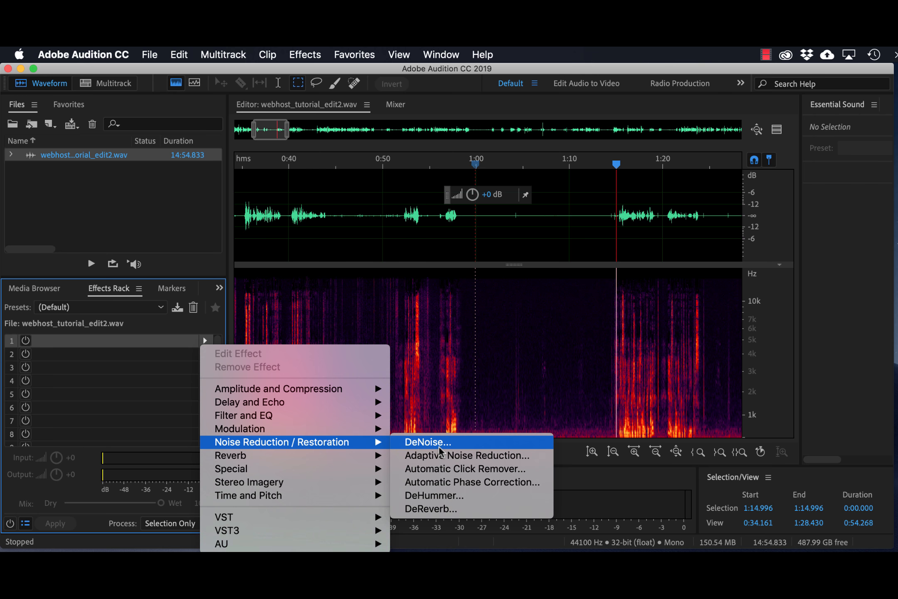
{"action": "left_click", "coordinate": [427, 442]}
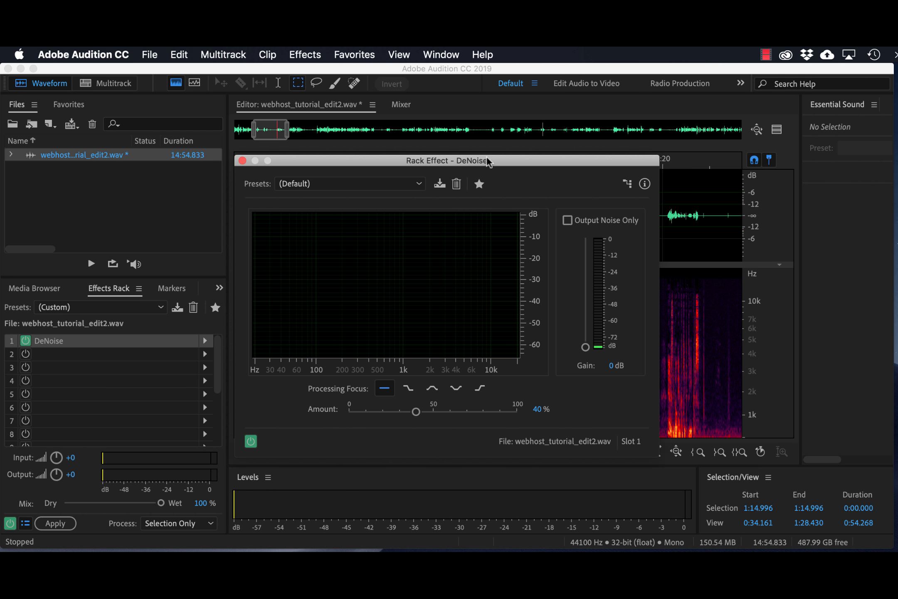
{"action": "left_click_drag", "start_coordinate": [487, 160], "coordinate": [655, 153]}
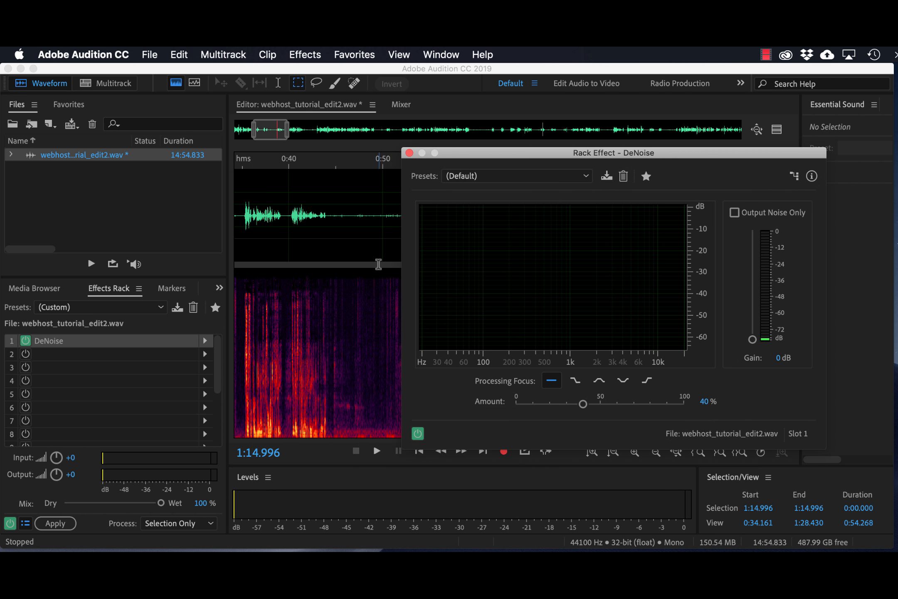
{"action": "left_click_drag", "start_coordinate": [486, 160], "coordinate": [126, 181]}
Play the quiet gap from about 1:00, compare it with DeNoise bypassed and enabled, and close the effect window with DeNoise on.
{"action": "left_click", "coordinate": [487, 162]}
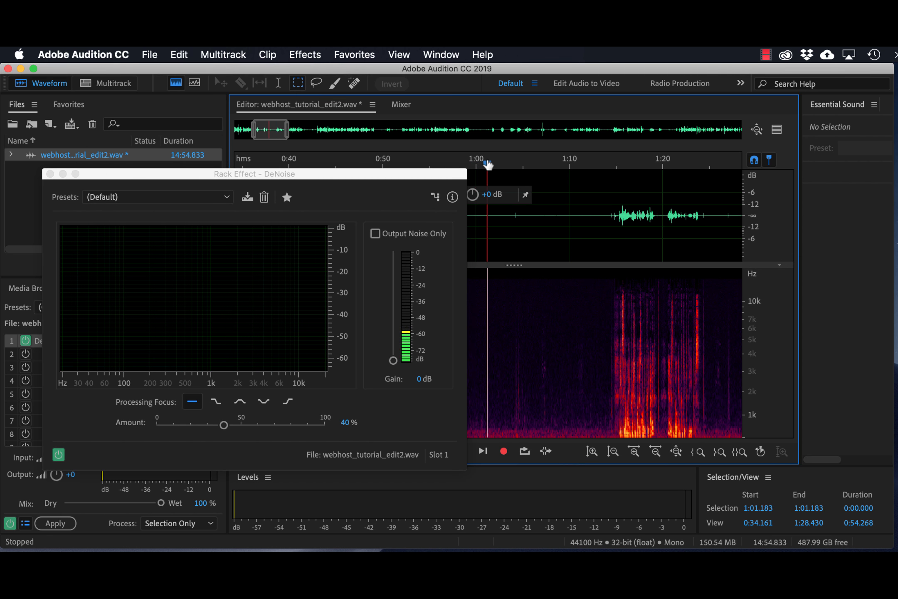
{"action": "left_click_drag", "start_coordinate": [487, 164], "coordinate": [474, 165]}
{"action": "key", "text": "space"}
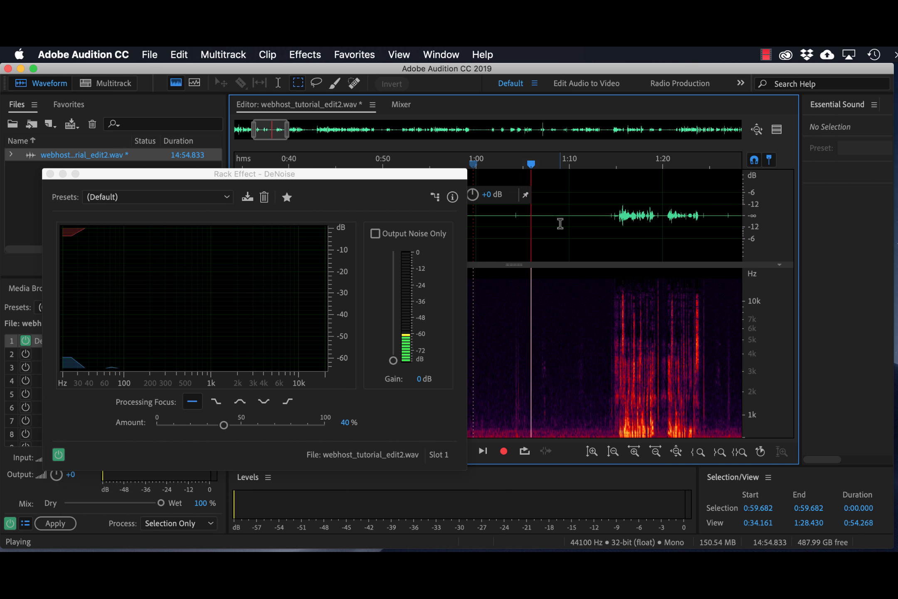
{"action": "left_click", "coordinate": [478, 166]}
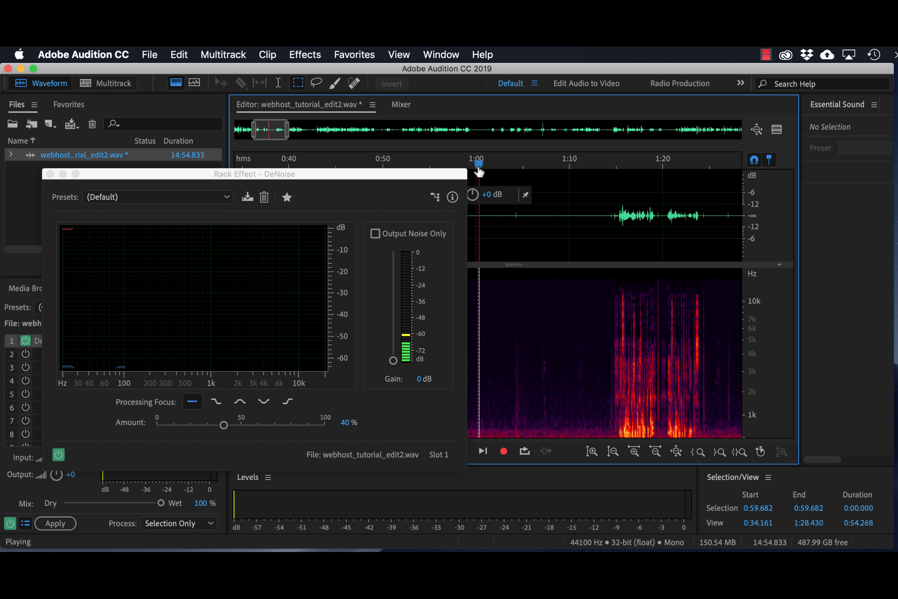
{"action": "left_click", "coordinate": [59, 454]}
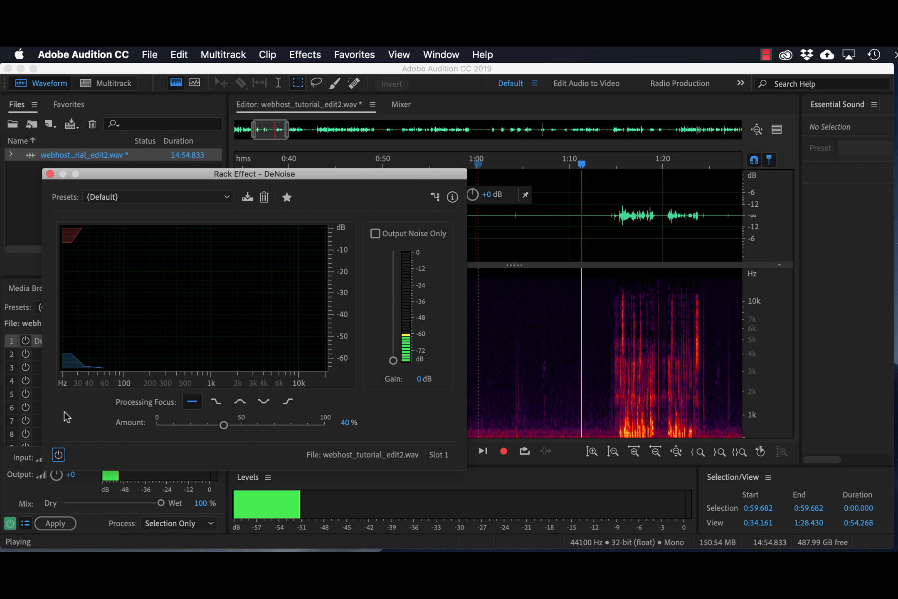
{"action": "left_click", "coordinate": [58, 454]}
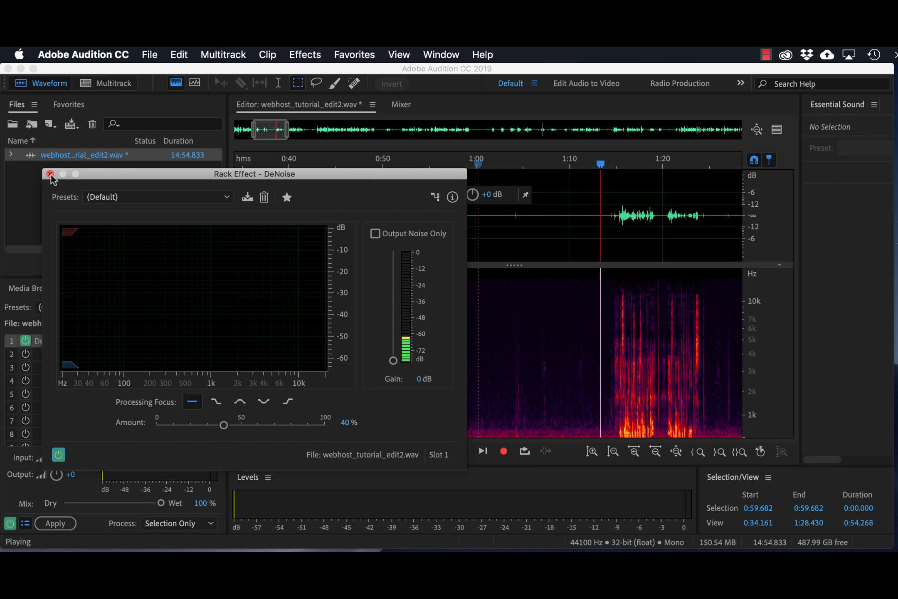
{"action": "left_click", "coordinate": [50, 173]}
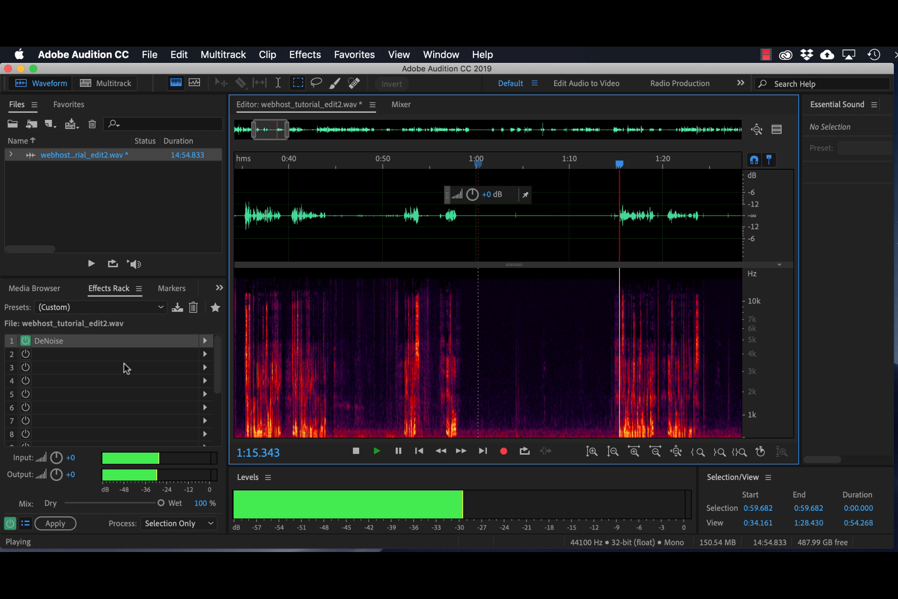
Stop the playback, move DeNoise to slot 2 of the effects rack and add a Parametric Equalizer in slot 1.
{"action": "key", "text": "space"}
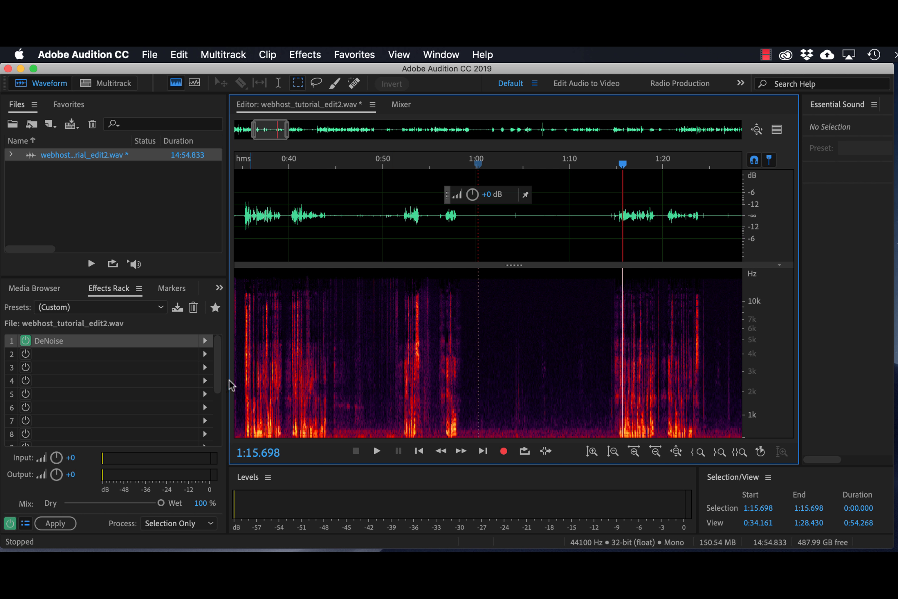
{"action": "mouse_move", "coordinate": [151, 340]}
{"action": "left_mouse_down"}
{"action": "mouse_move", "coordinate": [151, 363]}
{"action": "mouse_move", "coordinate": [152, 352]}
{"action": "left_mouse_up"}
{"action": "left_click", "coordinate": [205, 340]}
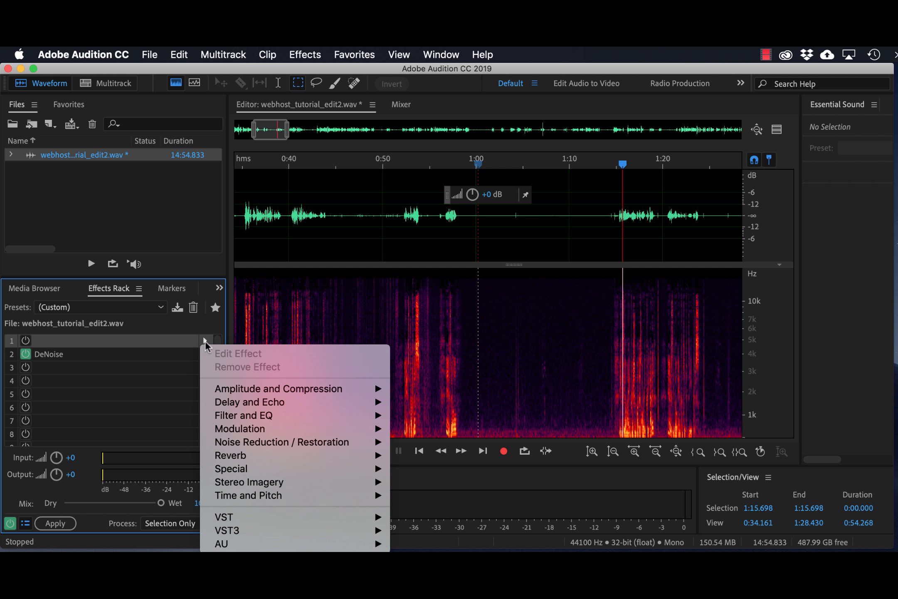
{"action": "mouse_move", "coordinate": [316, 415]}
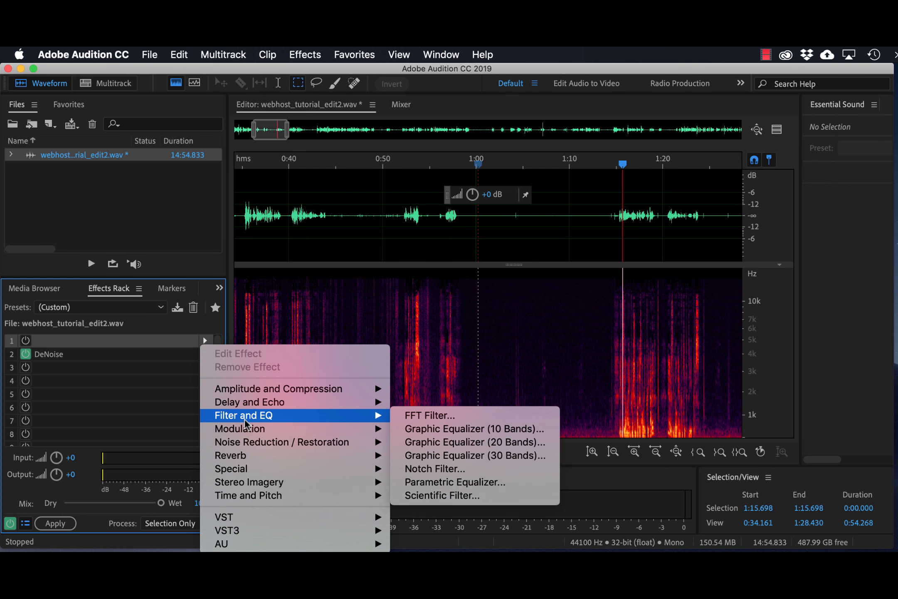
{"action": "left_click", "coordinate": [447, 478]}
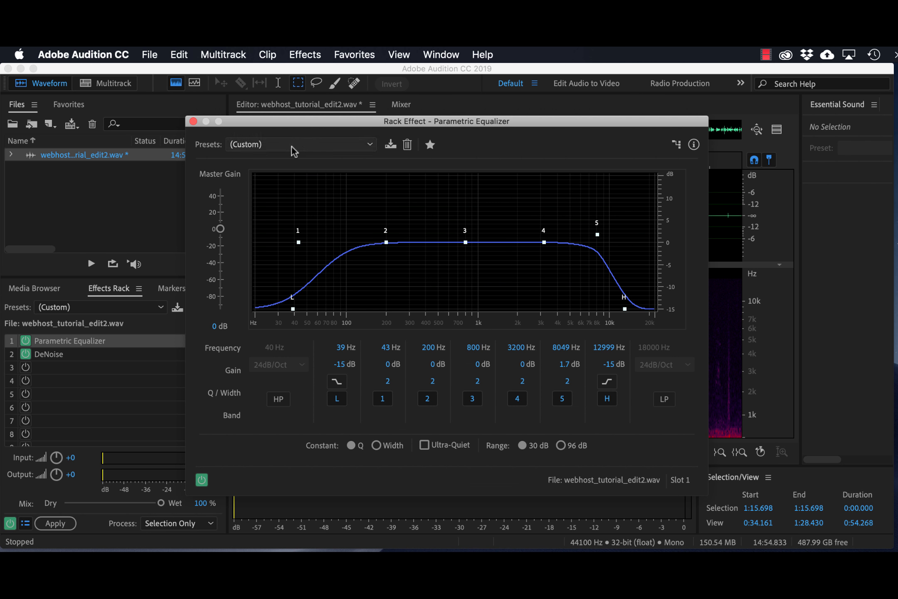
Reset the Parametric Equalizer to the (Default) preset and play a few seconds of voice to view its frequency spectrum.
{"action": "left_click", "coordinate": [342, 150]}
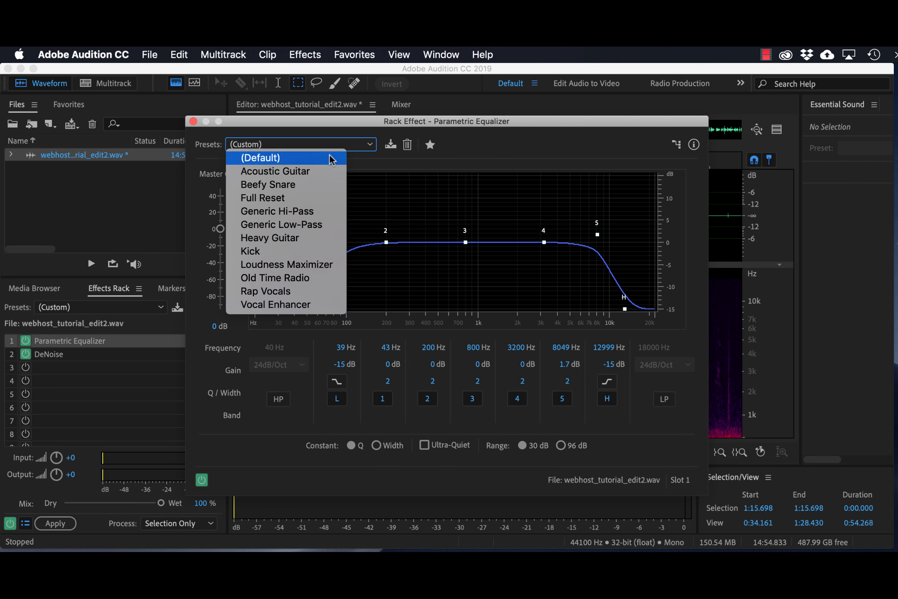
{"action": "left_click", "coordinate": [329, 157]}
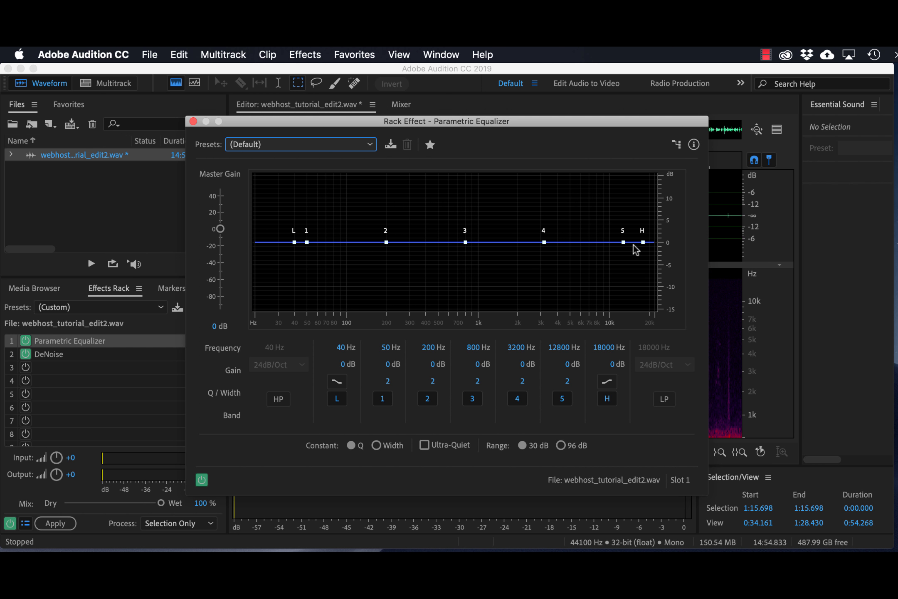
{"action": "key", "text": "space"}
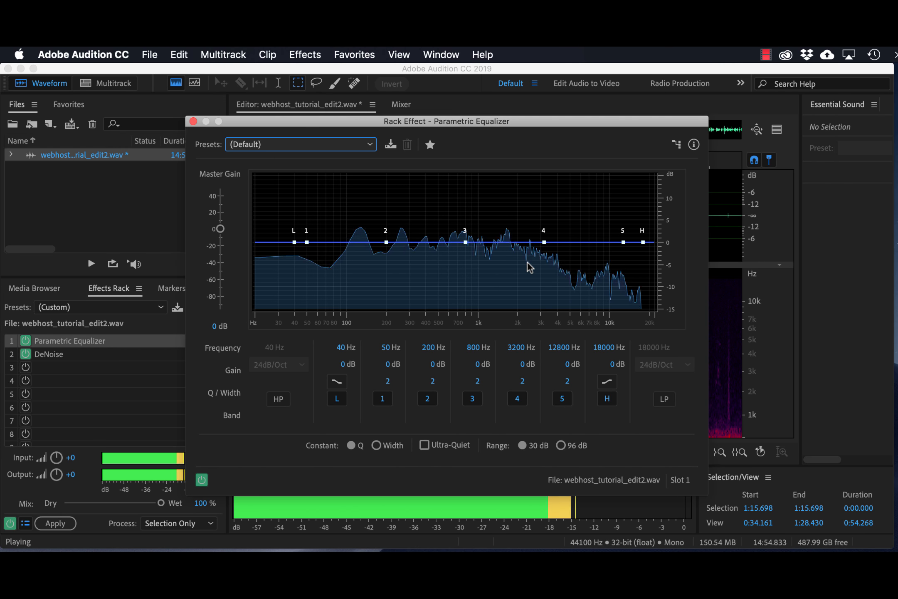
{"action": "key", "text": "space"}
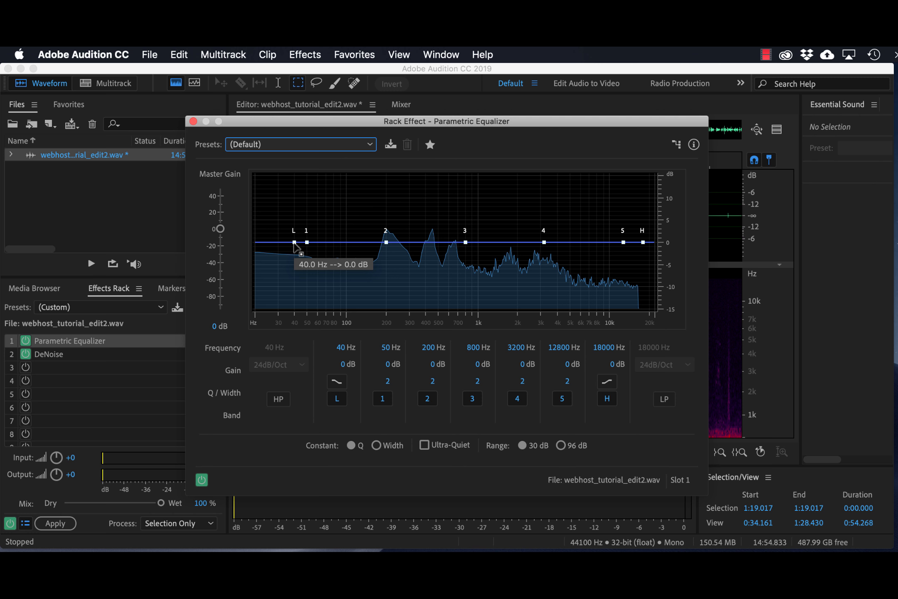
Lower the equalizer's low shelf to -15 dB at 28 Hz and its high shelf to -15 dB at 15630 Hz during playback.
{"action": "left_click_drag", "start_coordinate": [294, 245], "coordinate": [276, 313]}
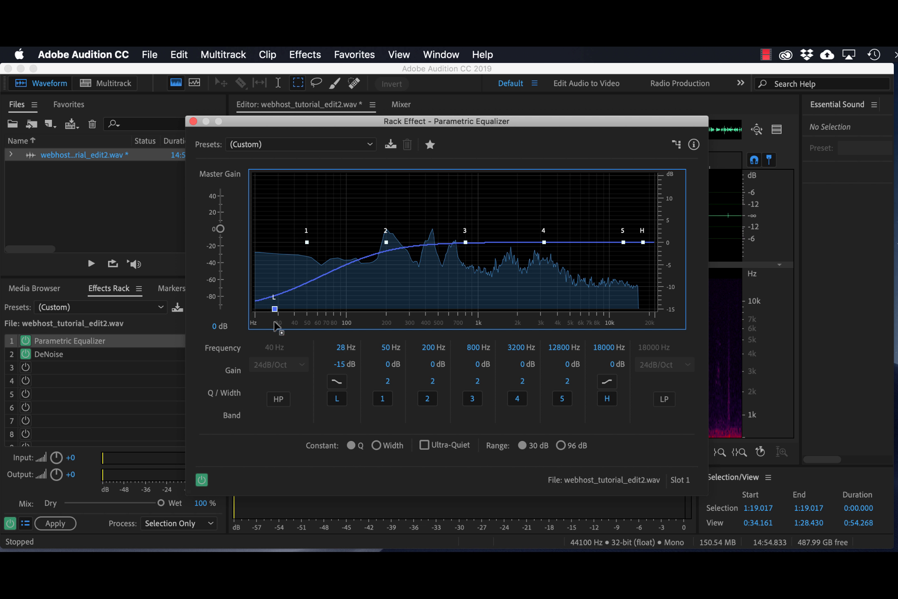
{"action": "left_click_drag", "start_coordinate": [643, 243], "coordinate": [635, 329]}
{"action": "key", "text": "space"}
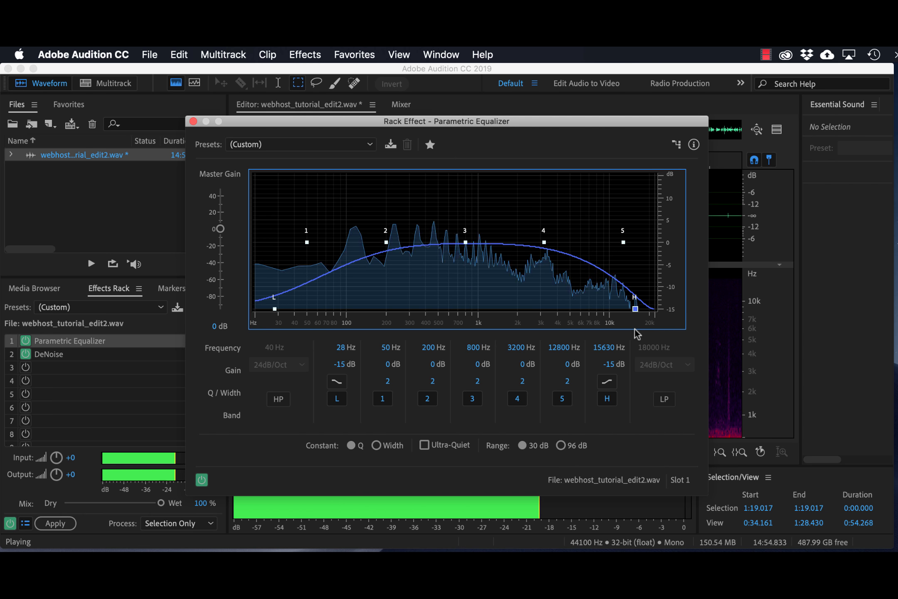
{"action": "mouse_move", "coordinate": [275, 309]}
{"action": "left_mouse_down"}
{"action": "mouse_move", "coordinate": [274, 274]}
{"action": "mouse_move", "coordinate": [273, 310]}
{"action": "left_mouse_up"}
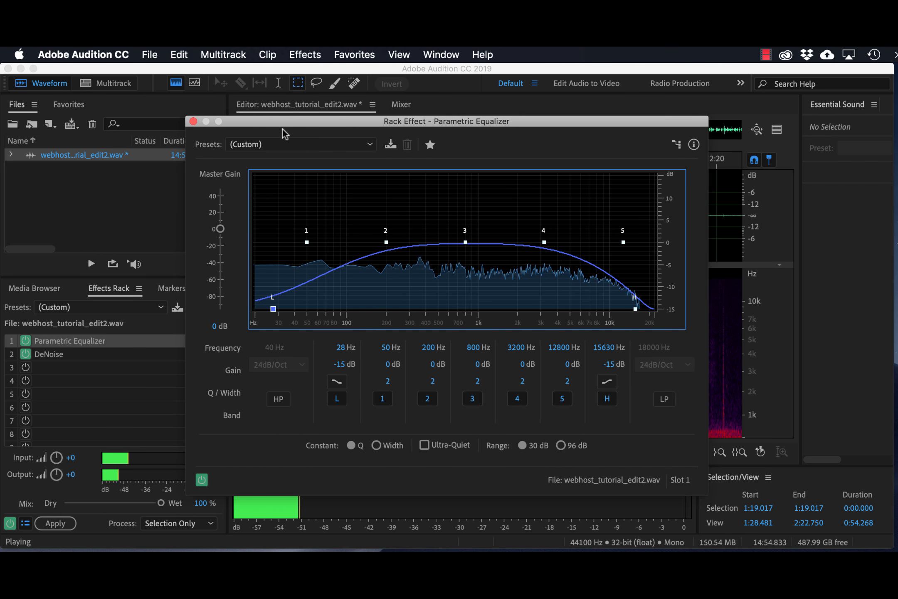
Move the equalizer window off the waveform and compare the playing voice with the equalizer bypassed and enabled, leaving it bypassed.
{"action": "left_click_drag", "start_coordinate": [296, 121], "coordinate": [468, 125]}
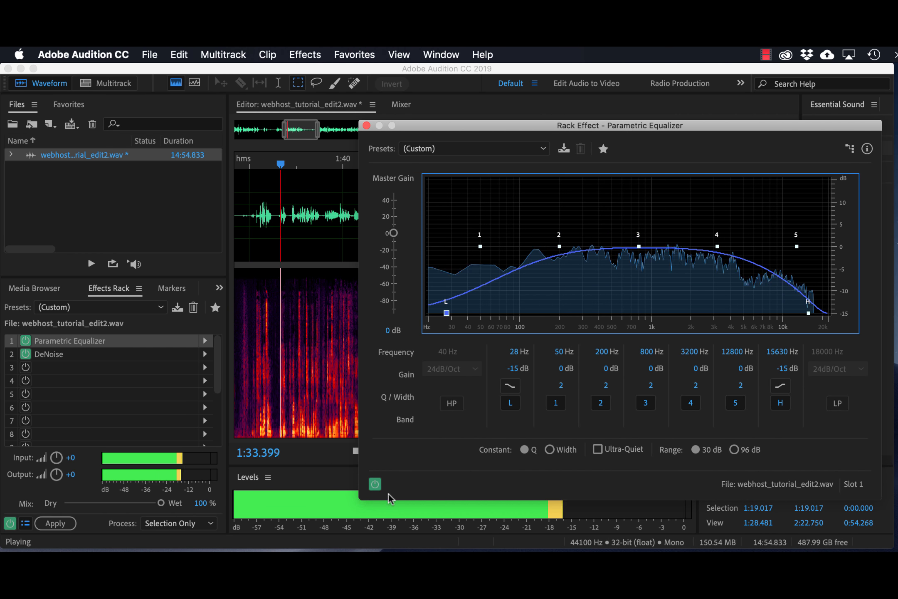
{"action": "left_click", "coordinate": [374, 483]}
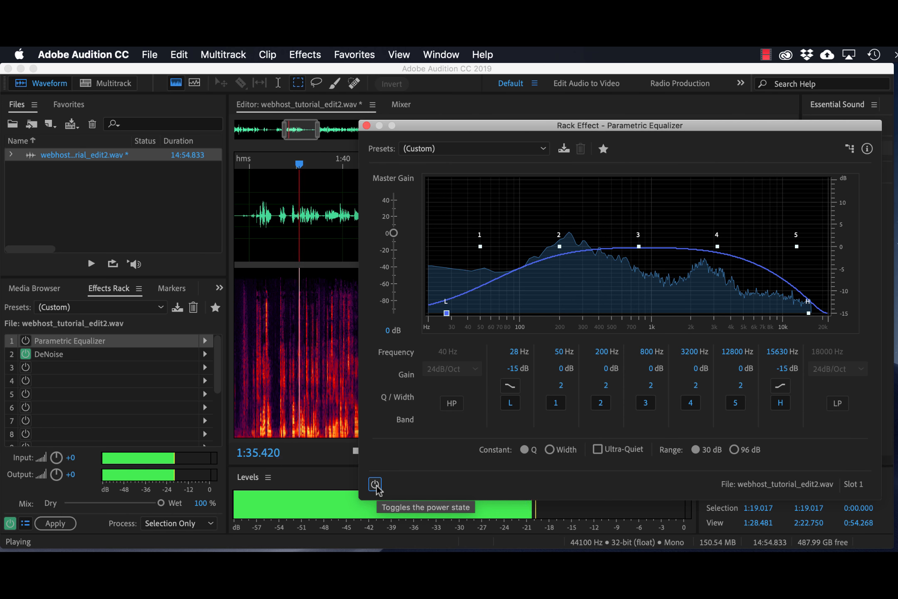
{"action": "left_click", "coordinate": [375, 484]}
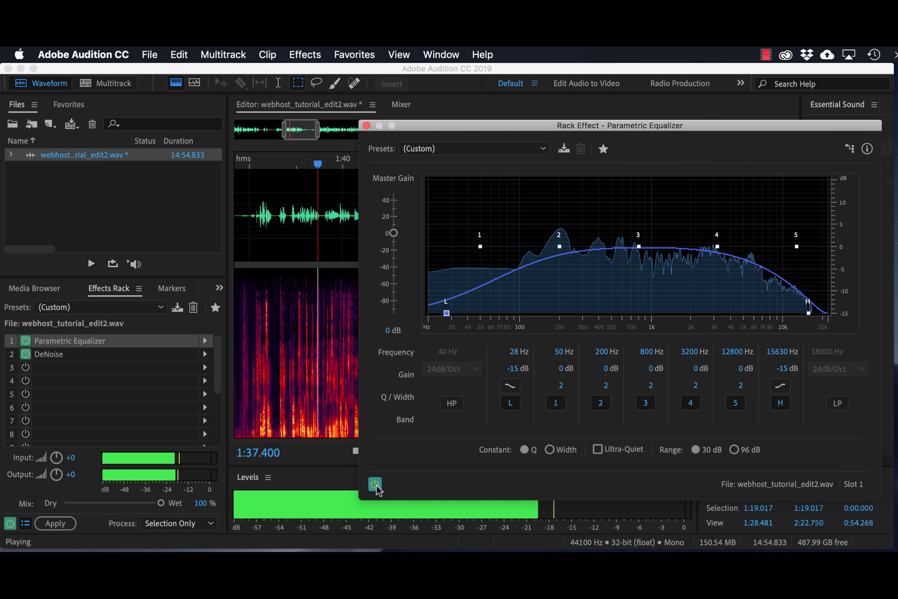
{"action": "left_click", "coordinate": [375, 483]}
Stop the playback, shift the equalizer's high shelf down to 13822 Hz and close the effect window.
{"action": "key", "text": "space"}
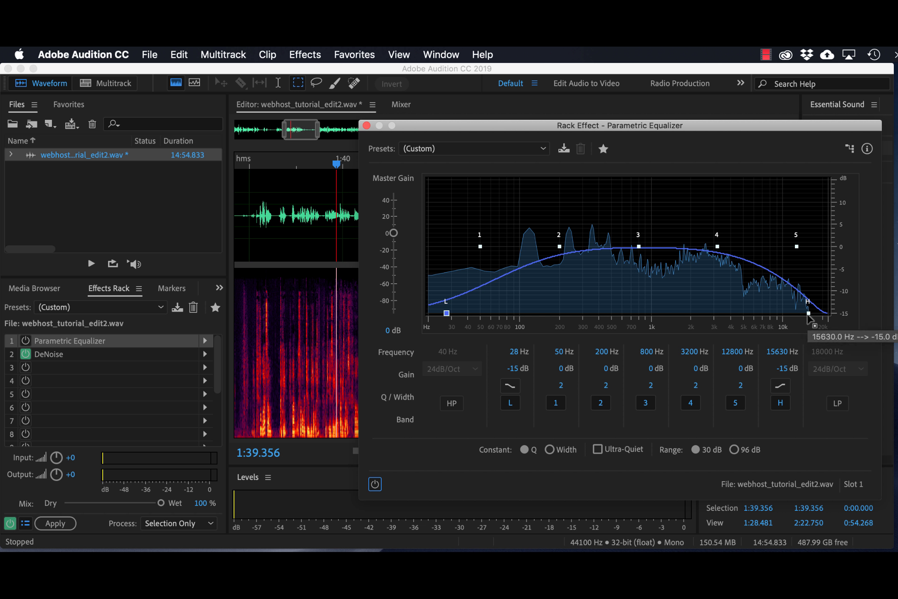
{"action": "left_click_drag", "start_coordinate": [808, 315], "coordinate": [801, 317]}
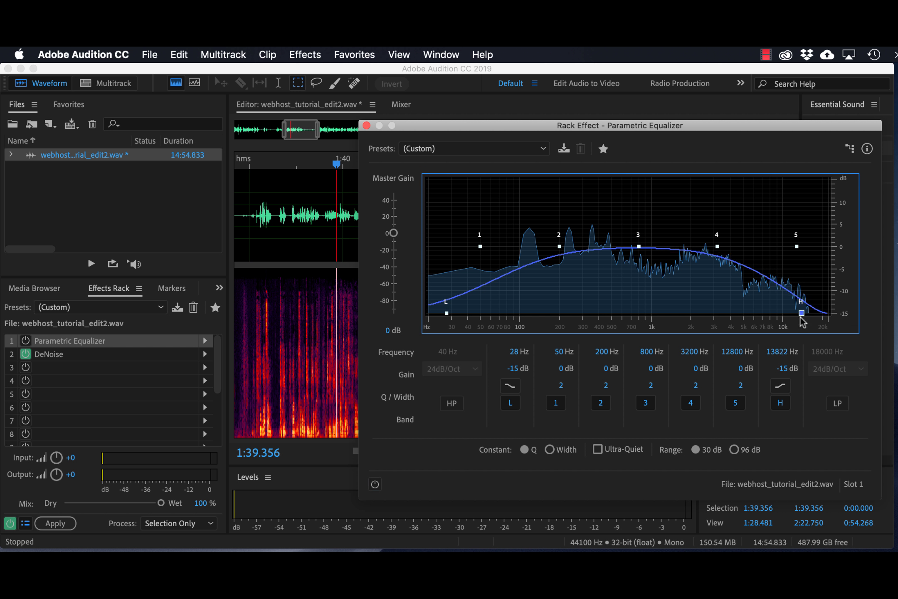
{"action": "left_click", "coordinate": [365, 127]}
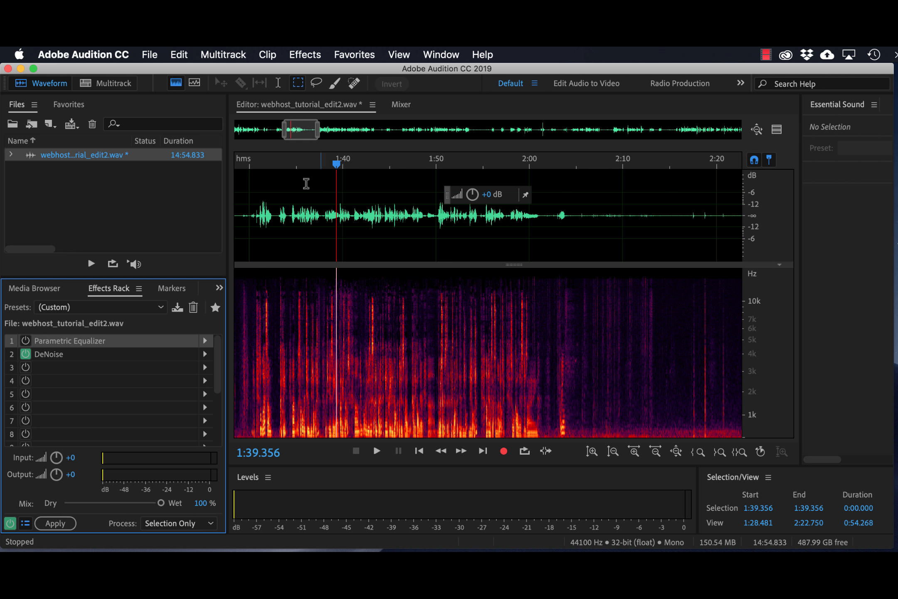
Hide the spectral frequency display and save the recording without applying the rack effects.
{"action": "left_click", "coordinate": [180, 89]}
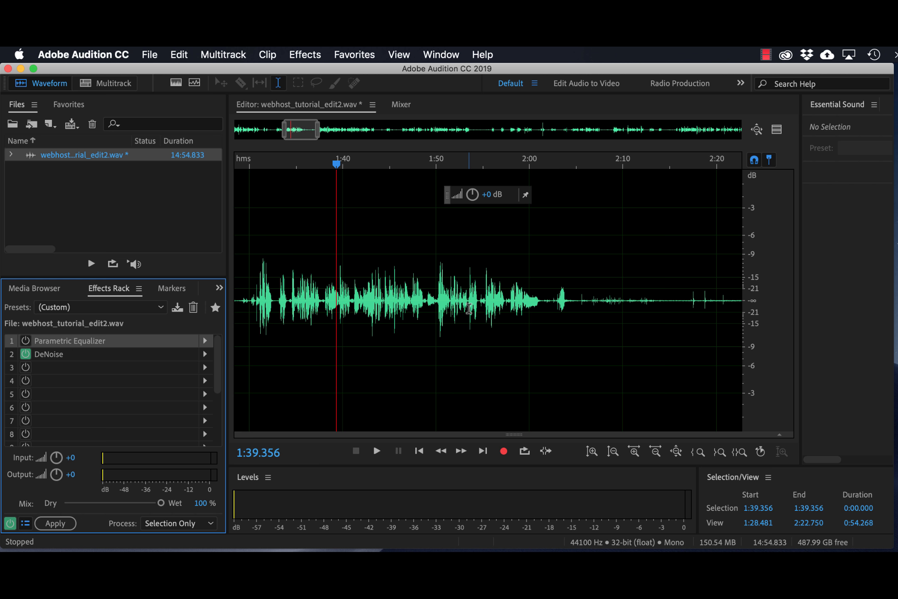
{"action": "key", "text": "super+s"}
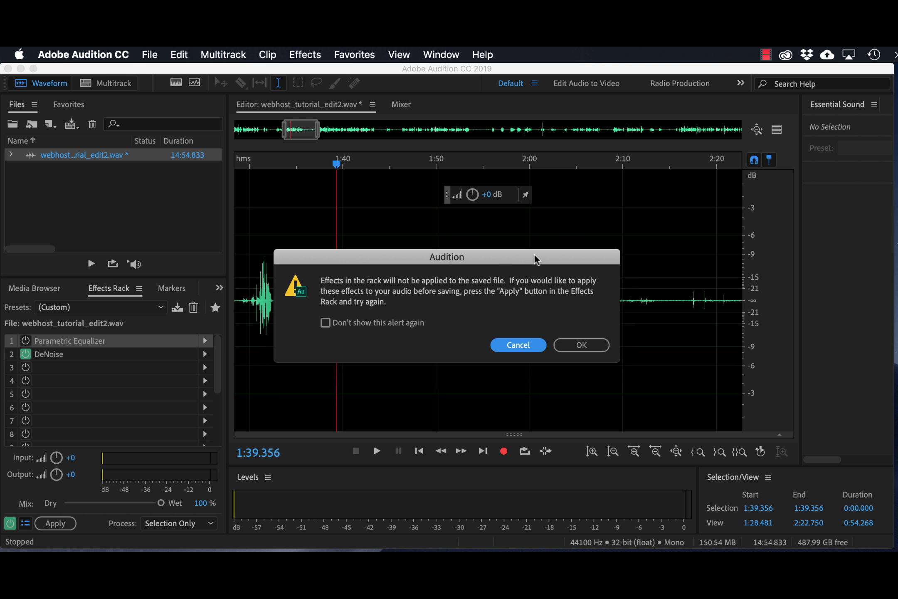
{"action": "left_click", "coordinate": [580, 344]}
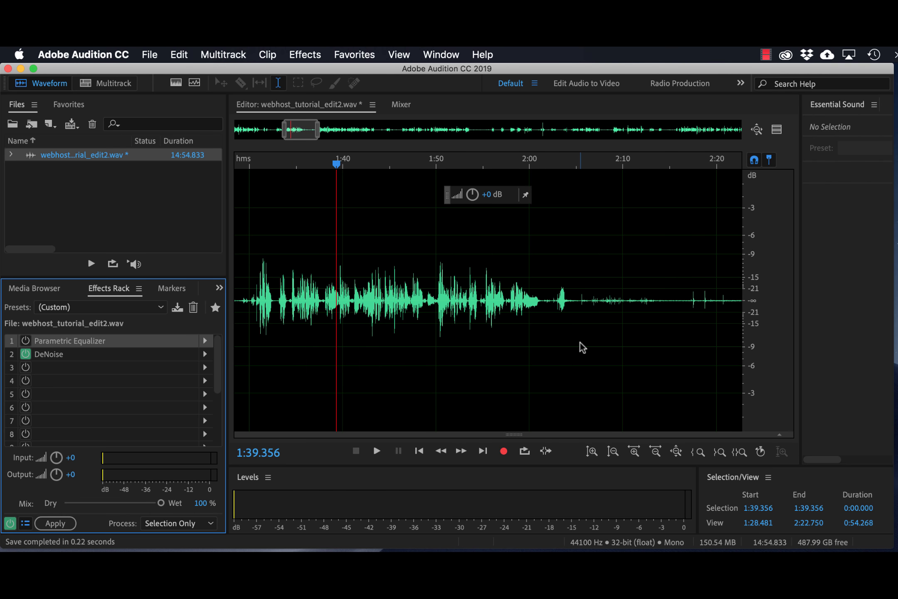
Open the Dynamics effect and set the compressor's MakeUp gain to 3 dB.
{"action": "left_click", "coordinate": [287, 56]}
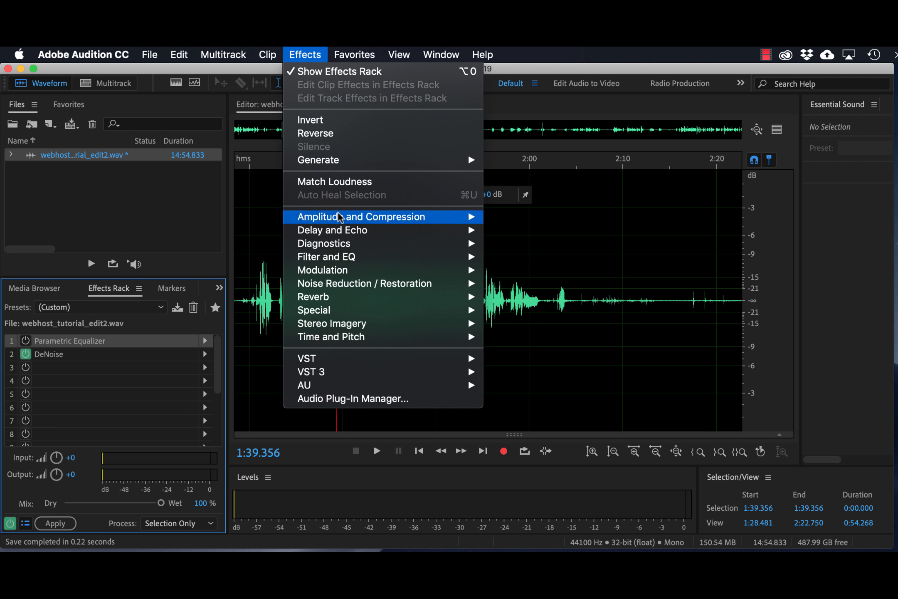
{"action": "mouse_move", "coordinate": [337, 215]}
{"action": "left_click", "coordinate": [538, 258]}
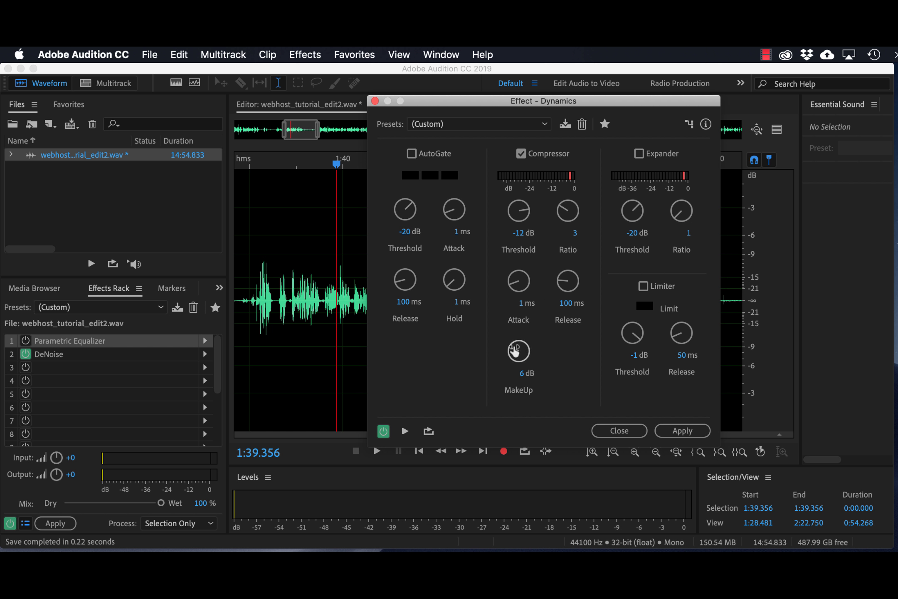
{"action": "left_click", "coordinate": [520, 372]}
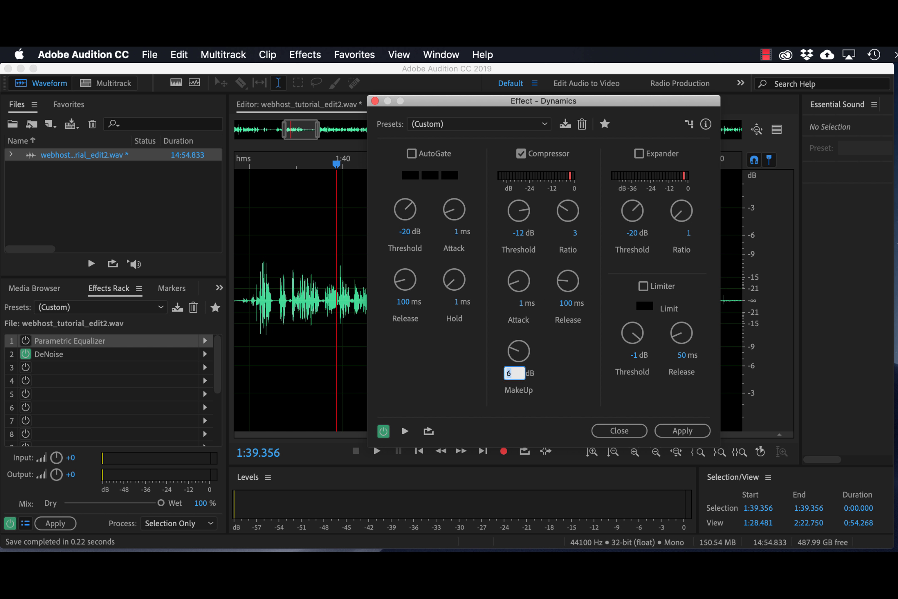
{"action": "type", "text": "3"}
{"action": "key", "text": "Return"}
Play the recording from its beginning and compare the voice with the Dynamics effect bypassed and enabled.
{"action": "left_click_drag", "start_coordinate": [336, 165], "coordinate": [182, 172]}
{"action": "key", "text": "space"}
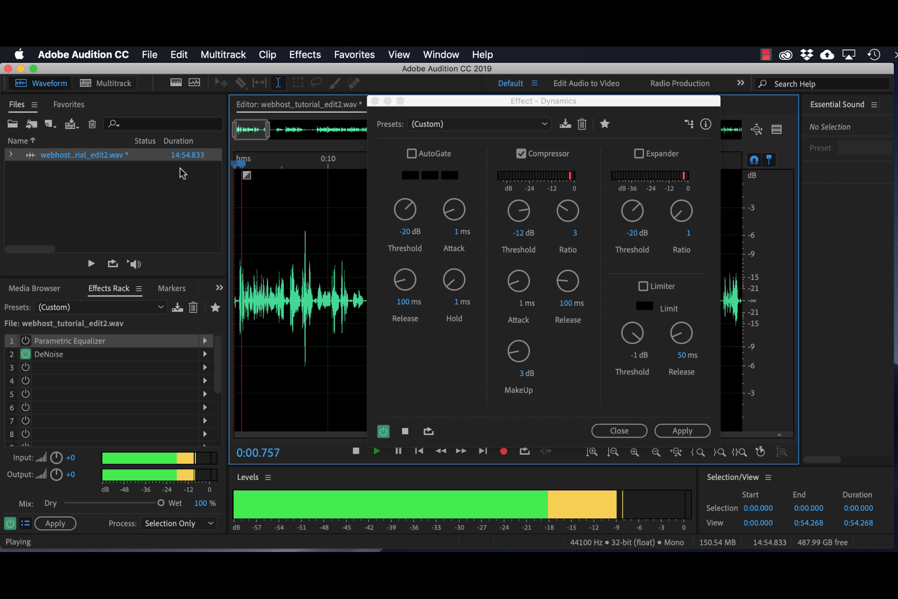
{"action": "left_click", "coordinate": [383, 431]}
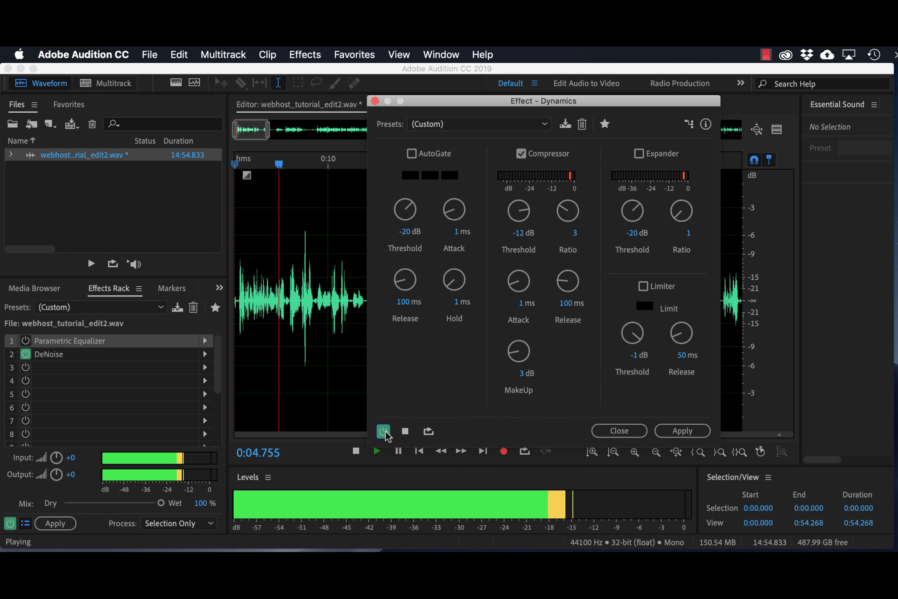
{"action": "left_click", "coordinate": [383, 431]}
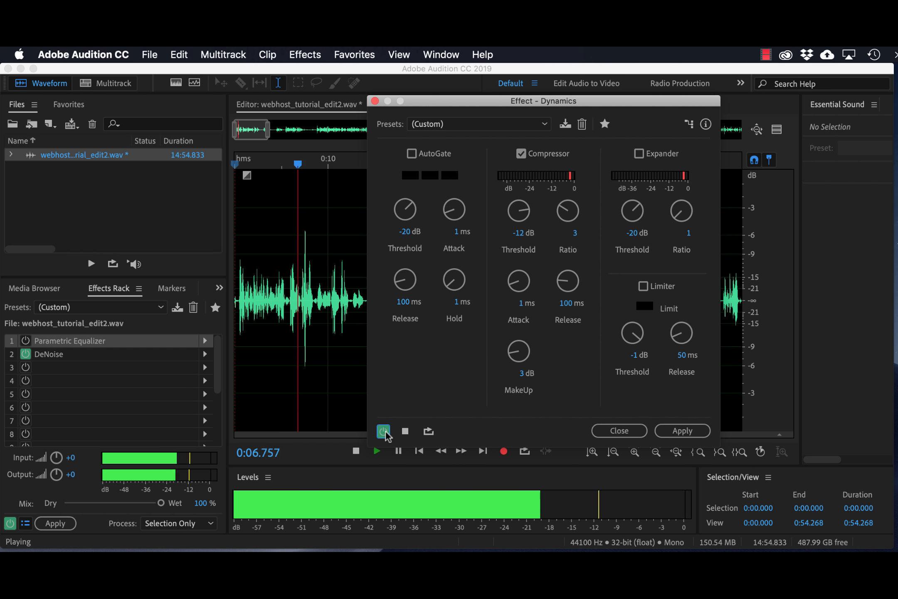
Stop the playback, apply the Dynamics effect to the entire recording and clear the selection.
{"action": "key", "text": "space"}
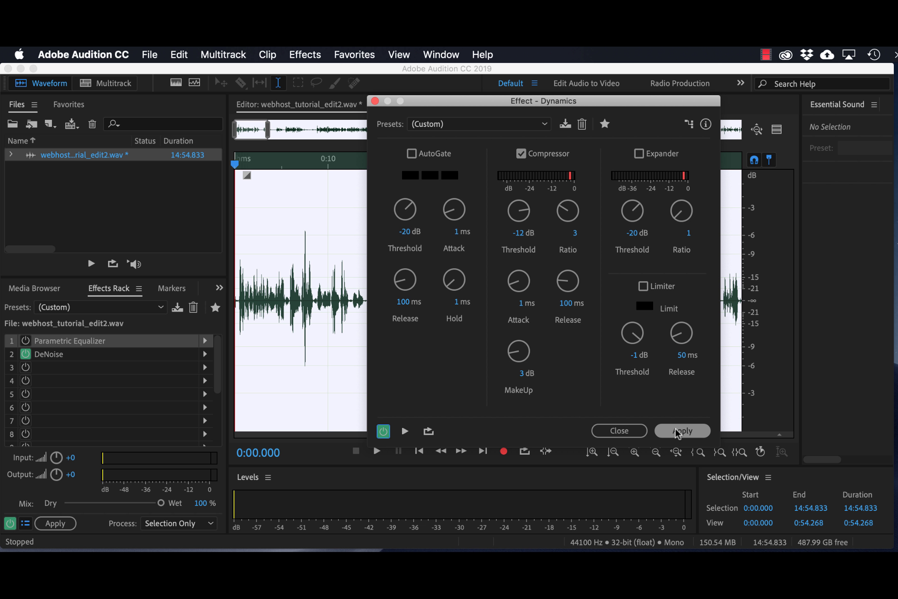
{"action": "left_click", "coordinate": [677, 431]}
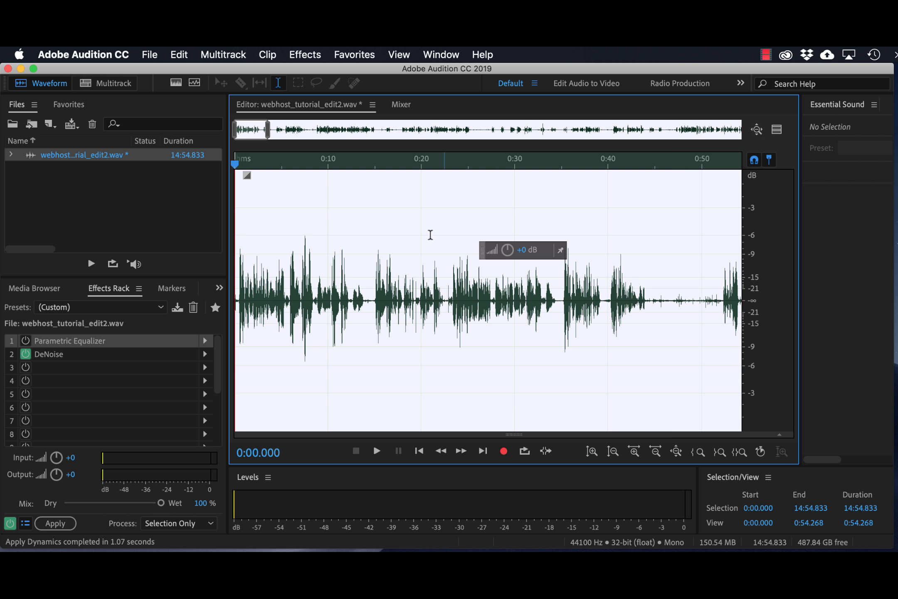
{"action": "left_click", "coordinate": [414, 199]}
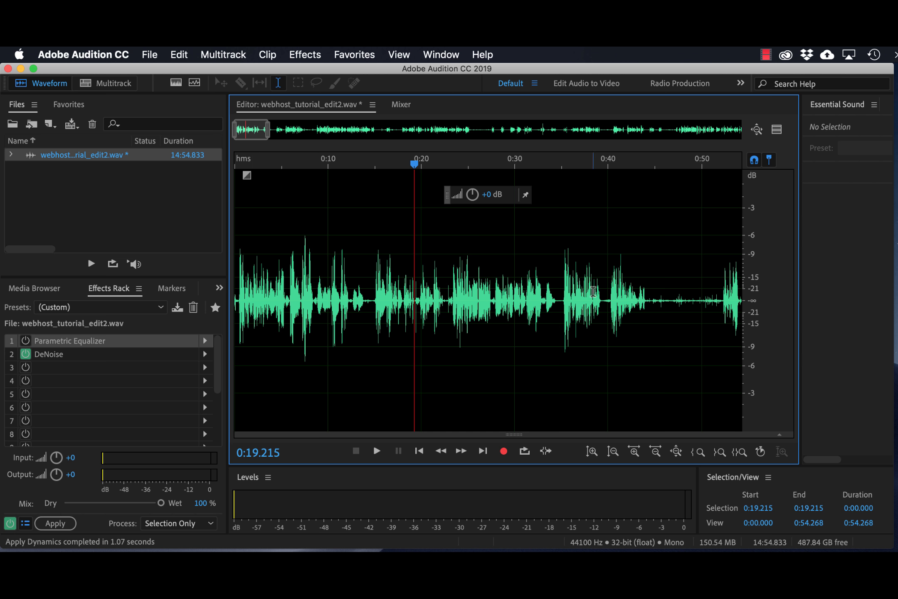
Locate the isolated tall peak near 9:05, play it from about 9:00 and show the spectral frequency display.
{"action": "scroll", "coordinate": [593, 291], "scroll_direction": "right", "scroll_amount": 10}
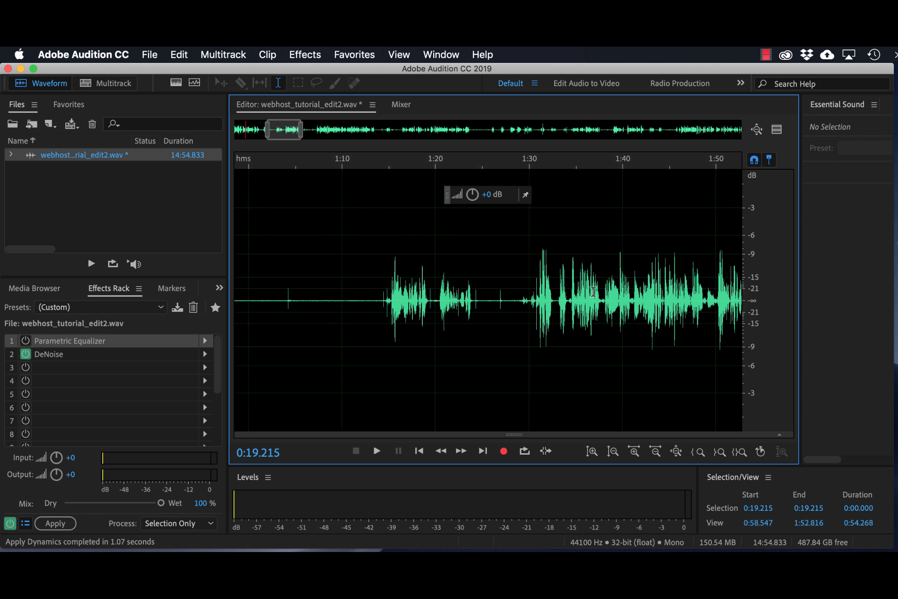
{"action": "scroll", "coordinate": [593, 291], "scroll_direction": "right", "scroll_amount": 6}
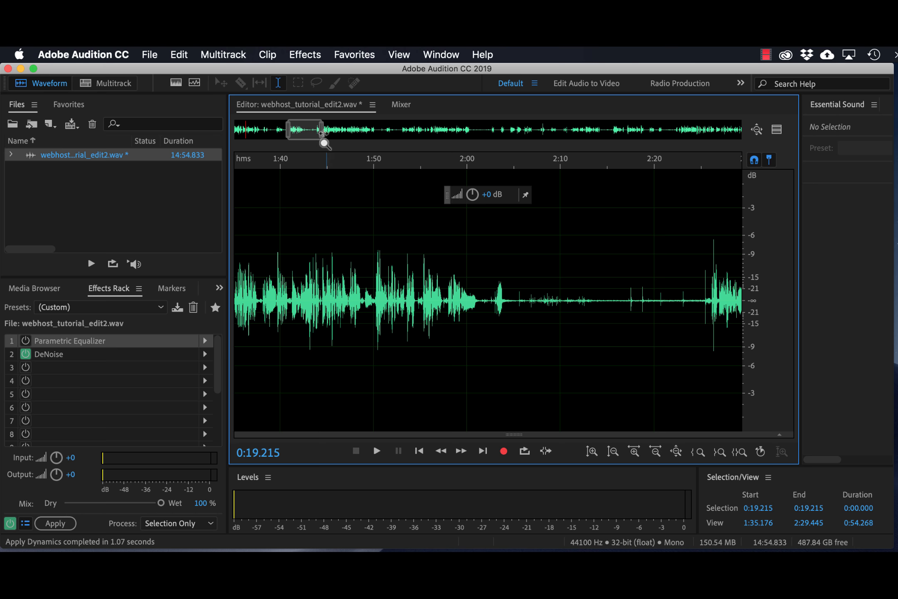
{"action": "left_click_drag", "start_coordinate": [323, 134], "coordinate": [625, 138]}
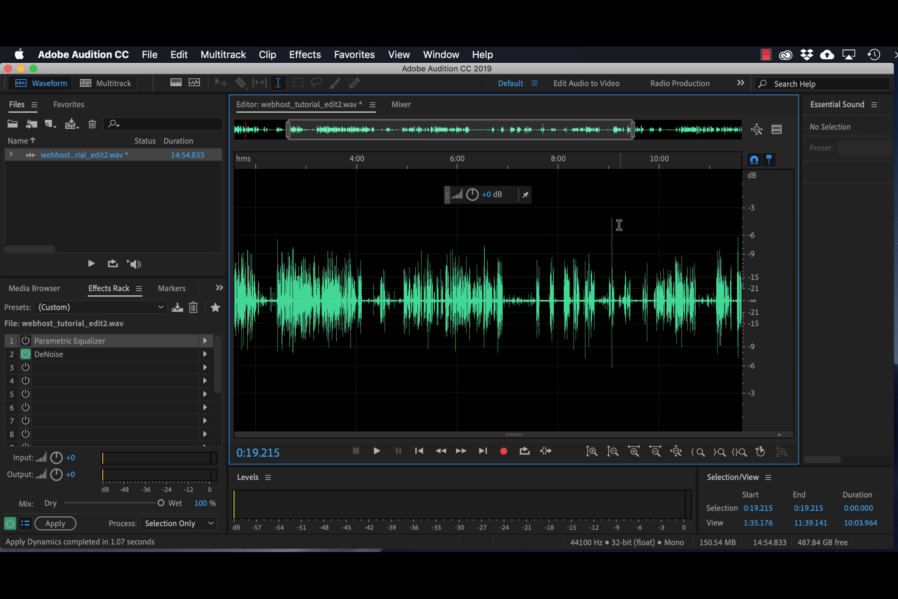
{"action": "left_click", "coordinate": [608, 163]}
{"action": "key", "text": "space"}
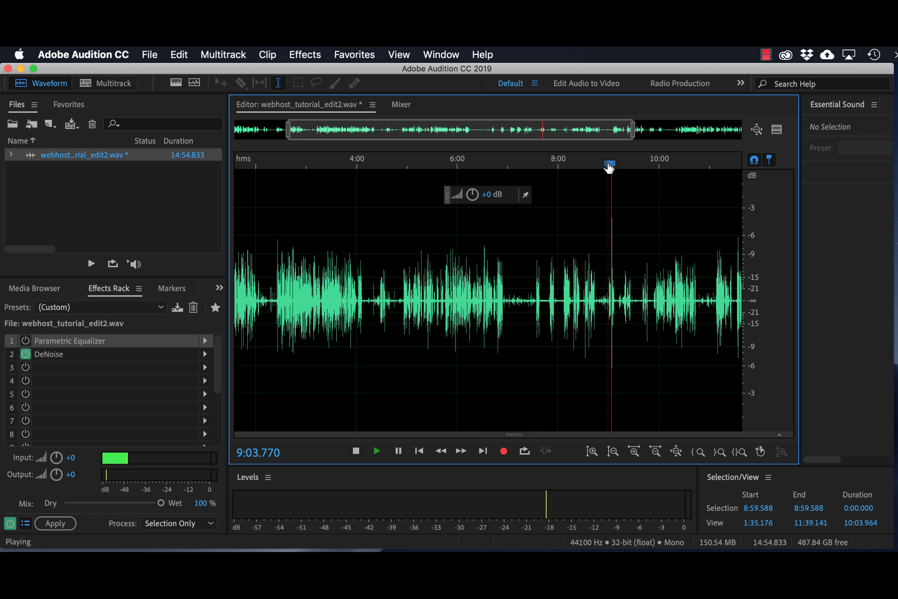
{"action": "key", "text": "space"}
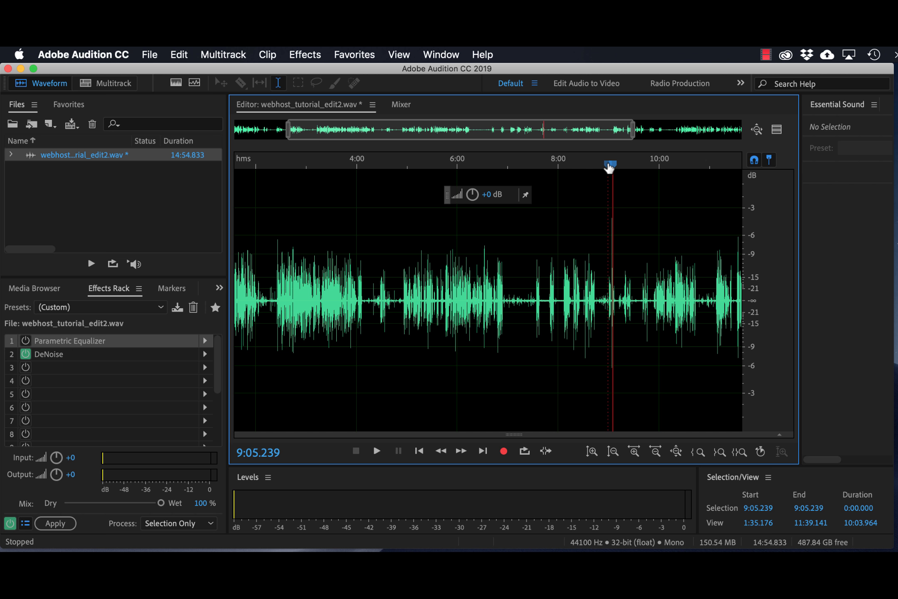
{"action": "left_click", "coordinate": [180, 86]}
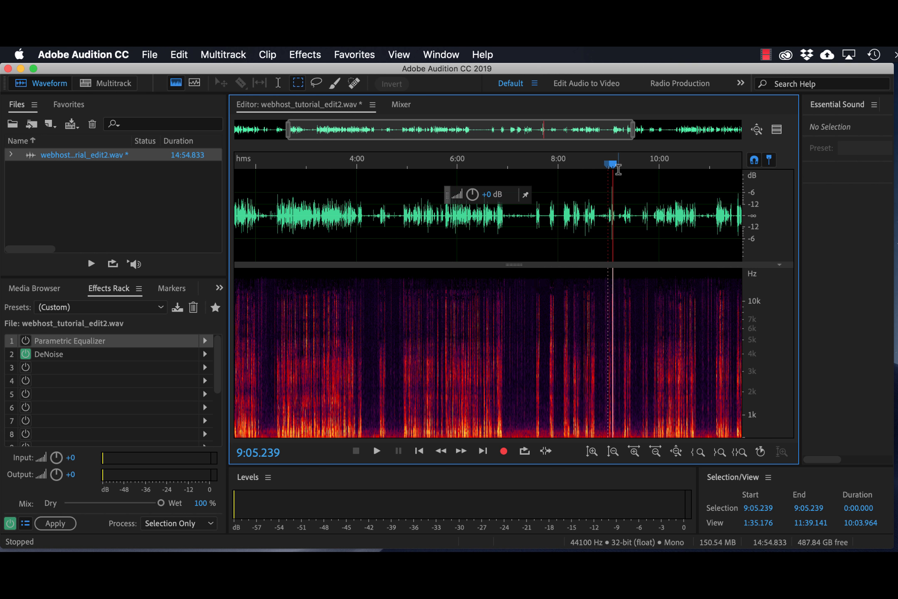
Zoom in around the isolated peak near 9:05, play it from about 9:03 and place the playhead just before it.
{"action": "mouse_move", "coordinate": [614, 168]}
{"action": "left_mouse_down"}
{"action": "mouse_move", "coordinate": [592, 171]}
{"action": "mouse_move", "coordinate": [611, 171]}
{"action": "left_mouse_up"}
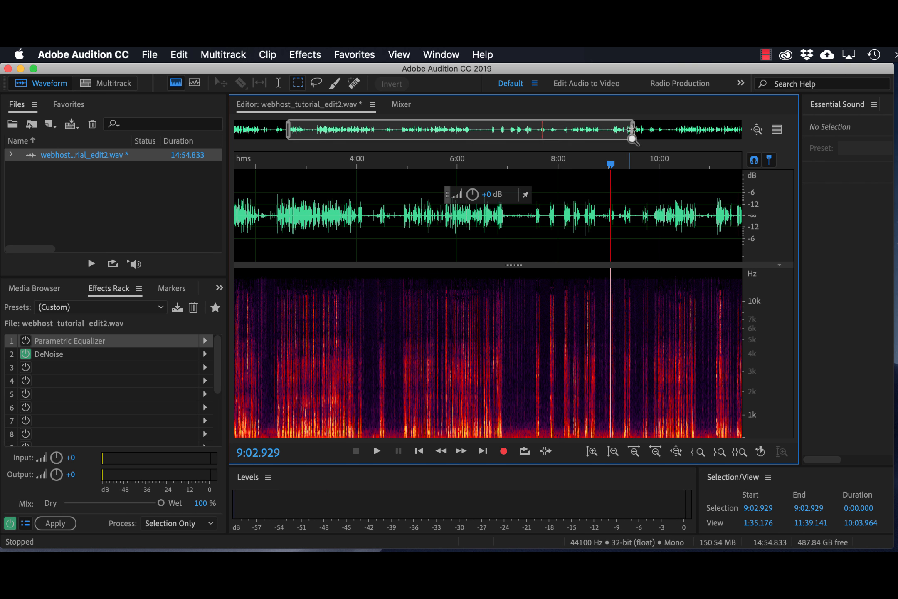
{"action": "left_click_drag", "start_coordinate": [632, 139], "coordinate": [562, 135]}
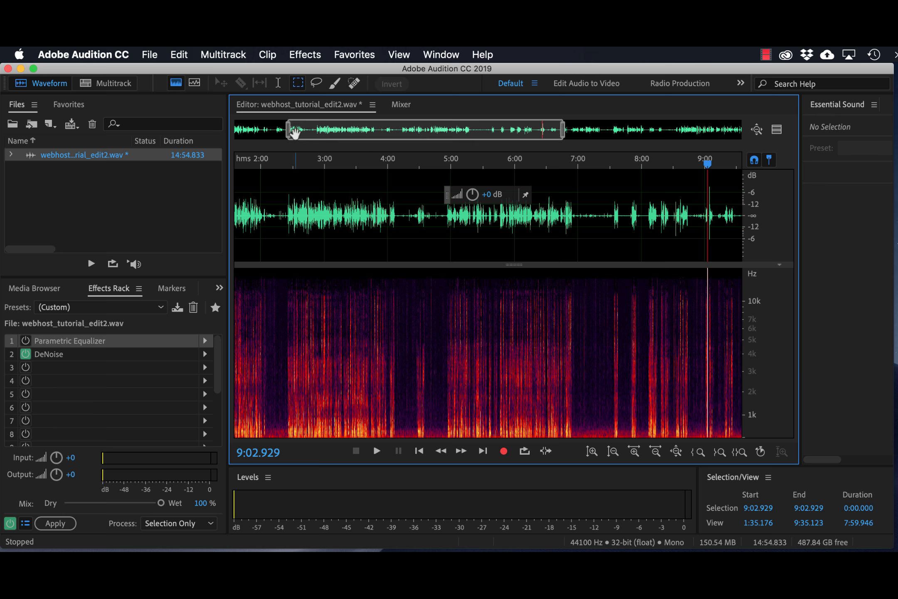
{"action": "left_click_drag", "start_coordinate": [294, 133], "coordinate": [516, 144]}
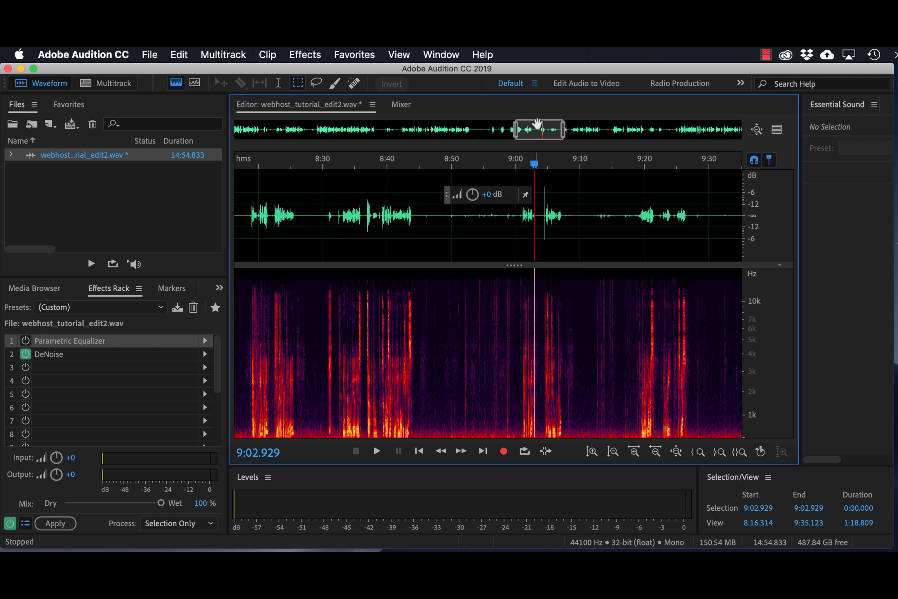
{"action": "key", "text": "space"}
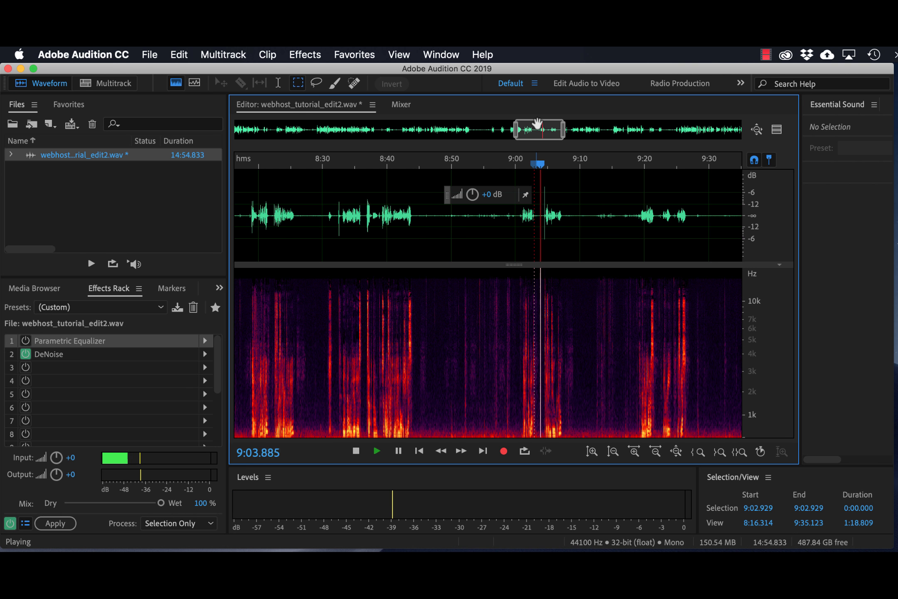
{"action": "key", "text": "space"}
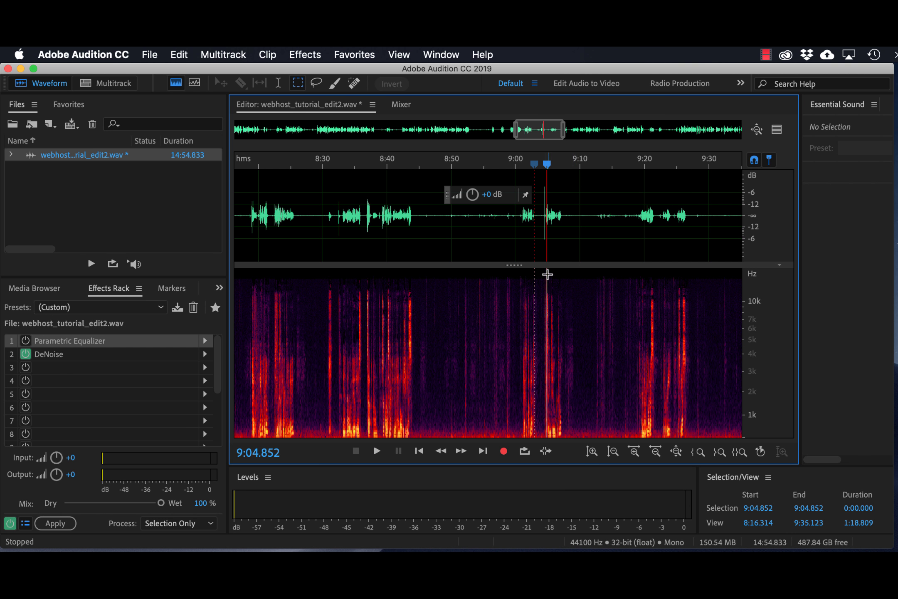
{"action": "left_click_drag", "start_coordinate": [547, 166], "coordinate": [541, 166]}
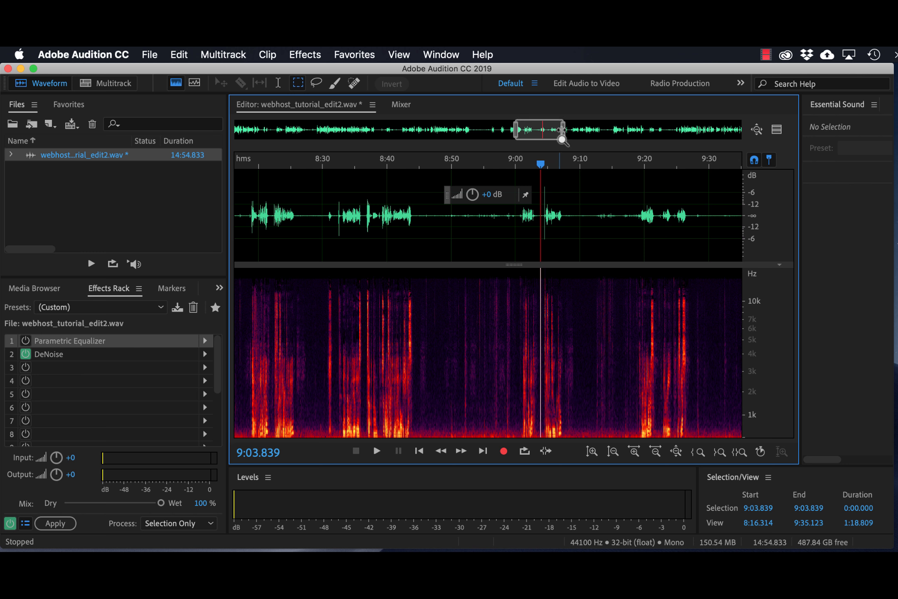
Paint over the peak near 9:04.5 across the full frequency range with the Spot Healing Brush to remove it.
{"action": "left_click_drag", "start_coordinate": [562, 130], "coordinate": [530, 130]}
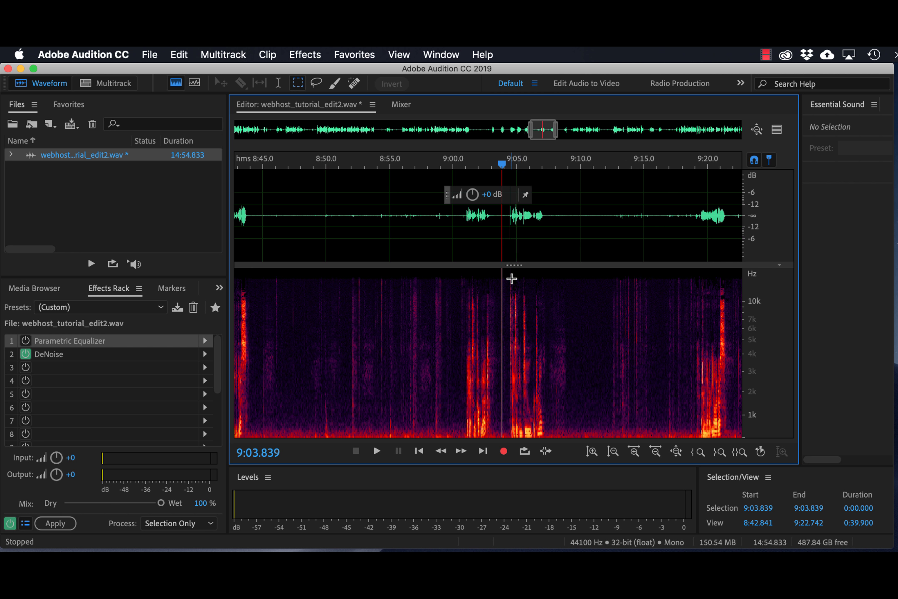
{"action": "left_click", "coordinate": [354, 83]}
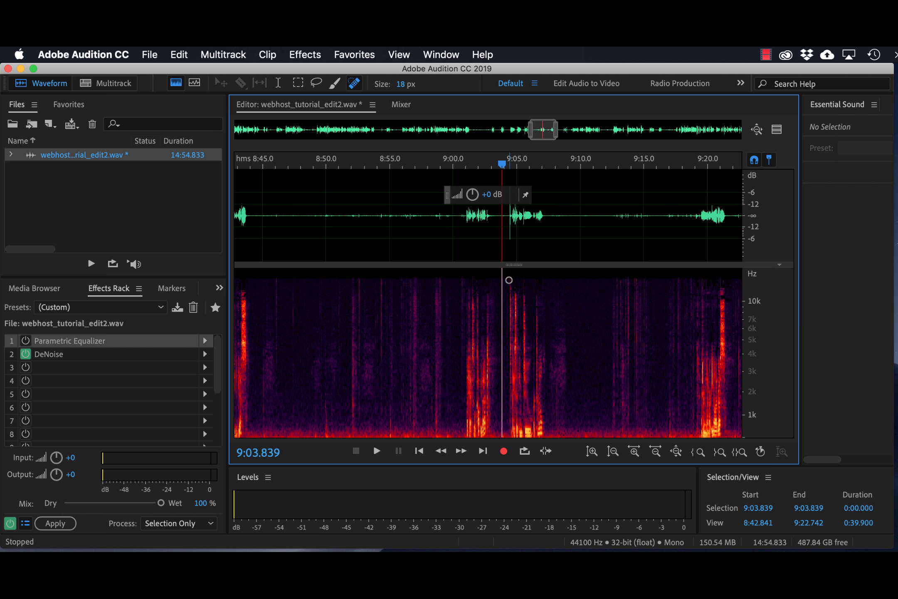
{"action": "left_click_drag", "start_coordinate": [509, 277], "coordinate": [513, 442]}
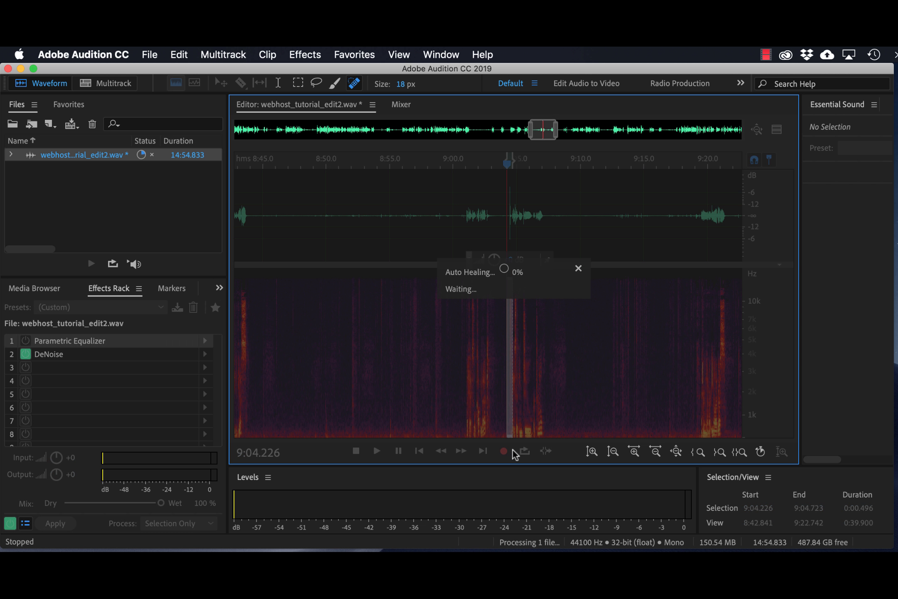
Play the healed spot from about 9:04 to check the transition into the speech.
{"action": "key", "text": "space"}
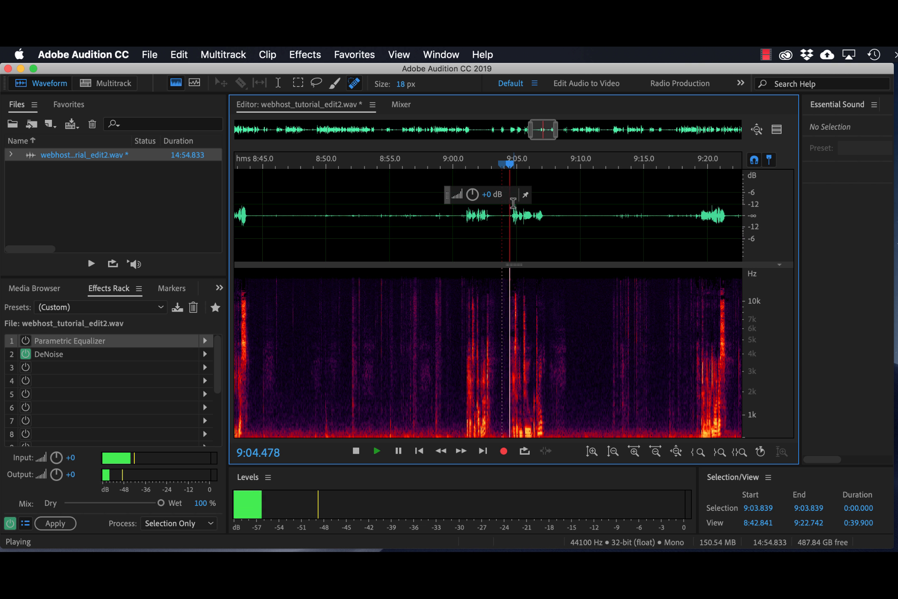
{"action": "key", "text": "space"}
{"action": "key", "text": "space"}
{"action": "key", "text": "space"}
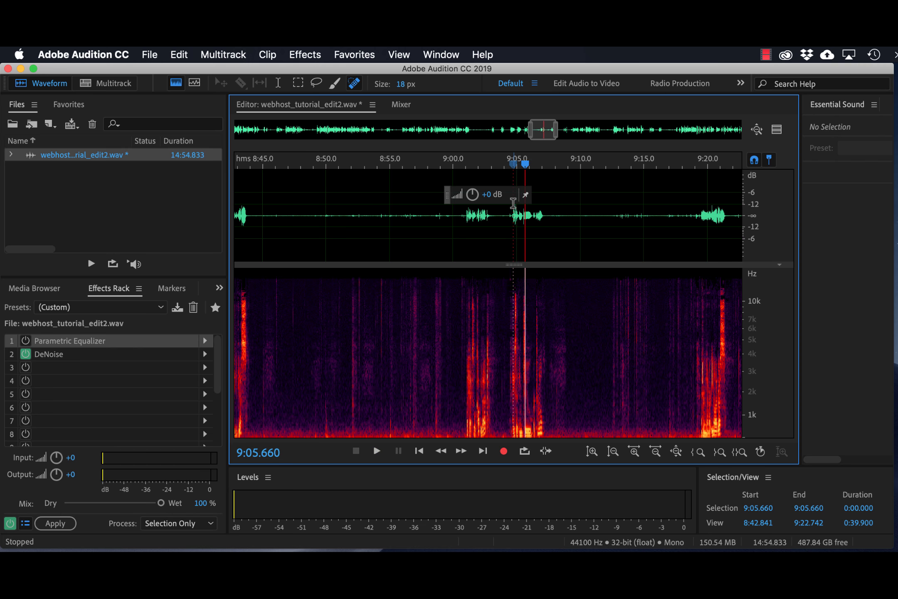
{"action": "left_click", "coordinate": [508, 166]}
{"action": "key", "text": "space"}
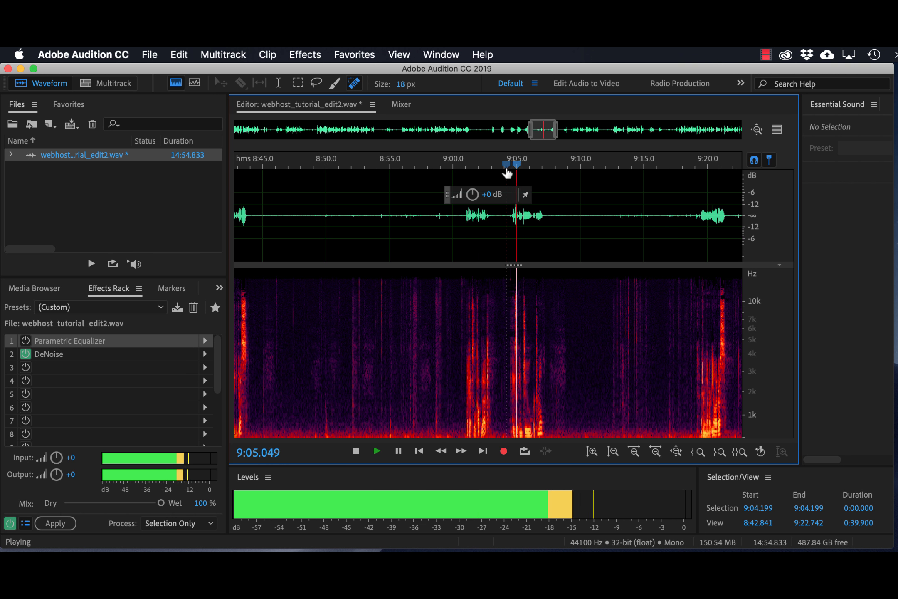
{"action": "key", "text": "space"}
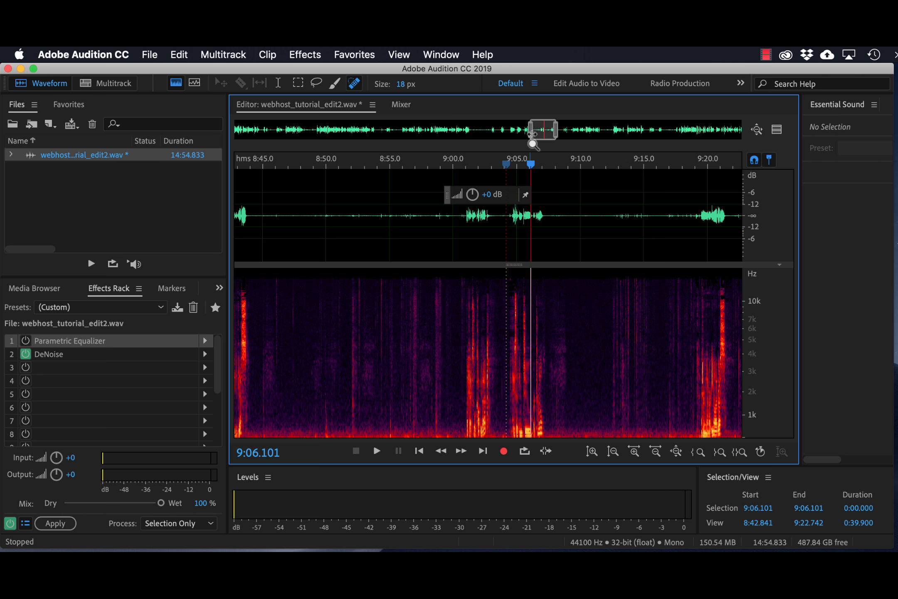
Look through the earlier part of the recording for stray peaks and play the speech onset from about 2:26.
{"action": "left_click_drag", "start_coordinate": [530, 129], "coordinate": [432, 130]}
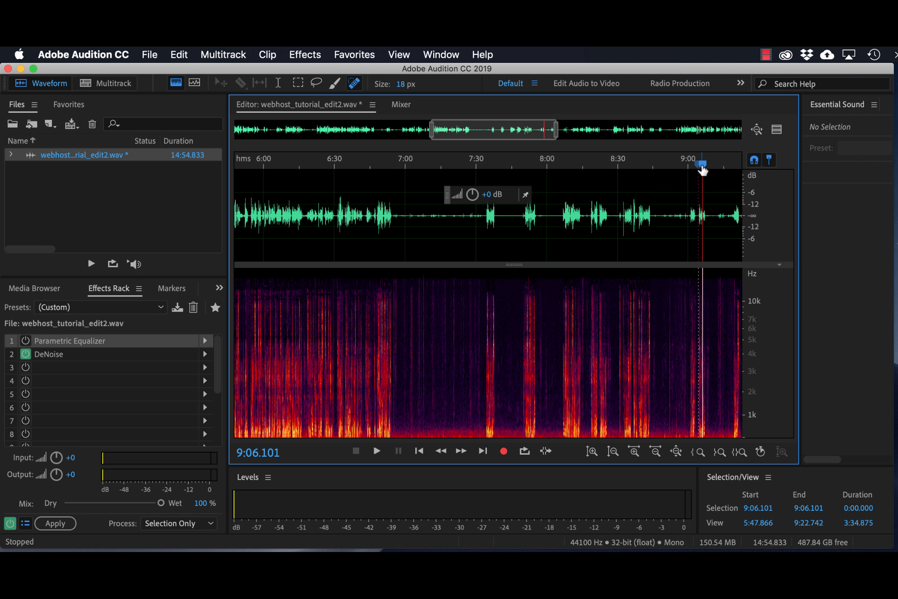
{"action": "mouse_move", "coordinate": [701, 165]}
{"action": "left_mouse_down"}
{"action": "mouse_move", "coordinate": [559, 181]}
{"action": "mouse_move", "coordinate": [196, 187]}
{"action": "mouse_move", "coordinate": [355, 187]}
{"action": "mouse_move", "coordinate": [259, 181]}
{"action": "mouse_move", "coordinate": [209, 190]}
{"action": "mouse_move", "coordinate": [413, 208]}
{"action": "mouse_move", "coordinate": [662, 198]}
{"action": "mouse_move", "coordinate": [579, 176]}
{"action": "left_mouse_up"}
{"action": "key", "text": "space"}
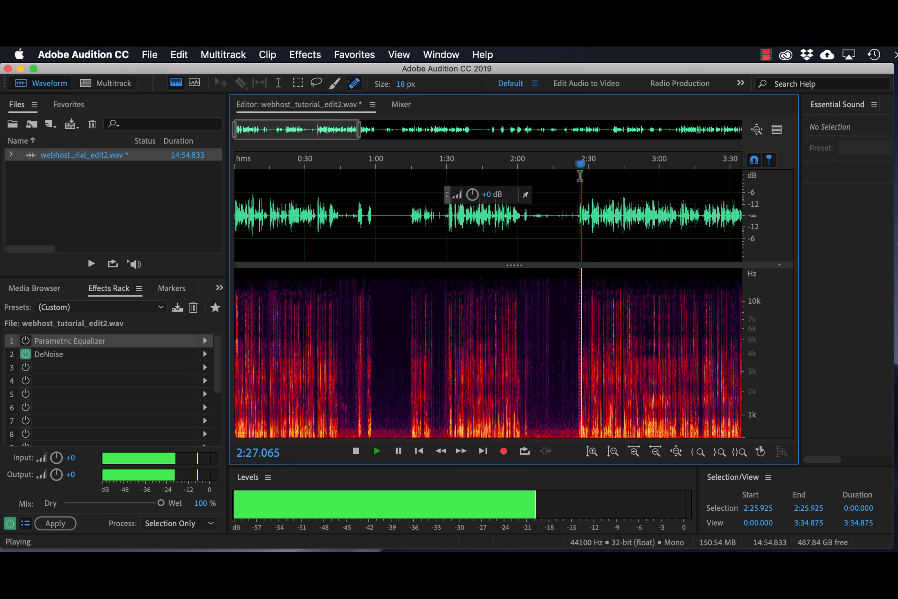
{"action": "key", "text": "space"}
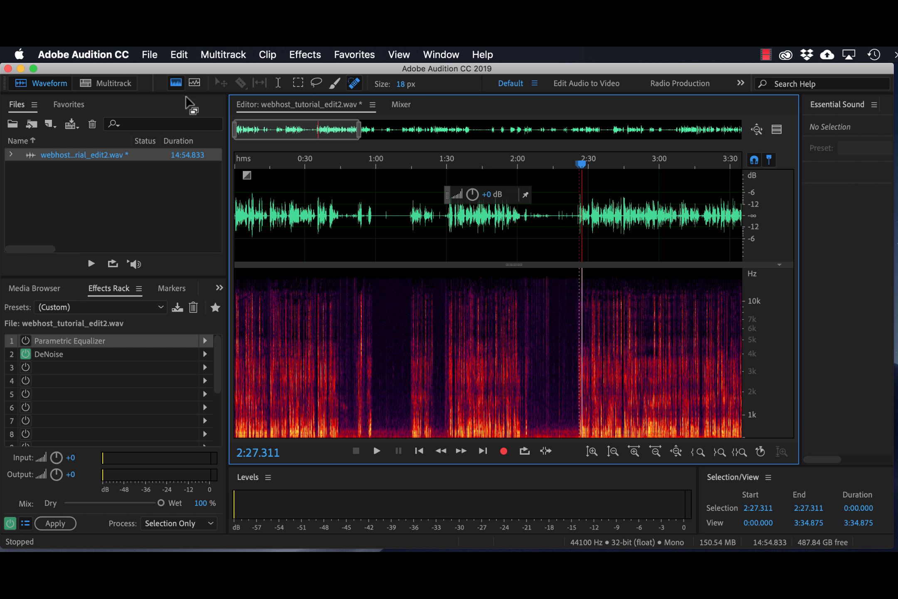
Hide the spectral frequency display and apply a very short fade-in at the start of the recording.
{"action": "left_click", "coordinate": [176, 83]}
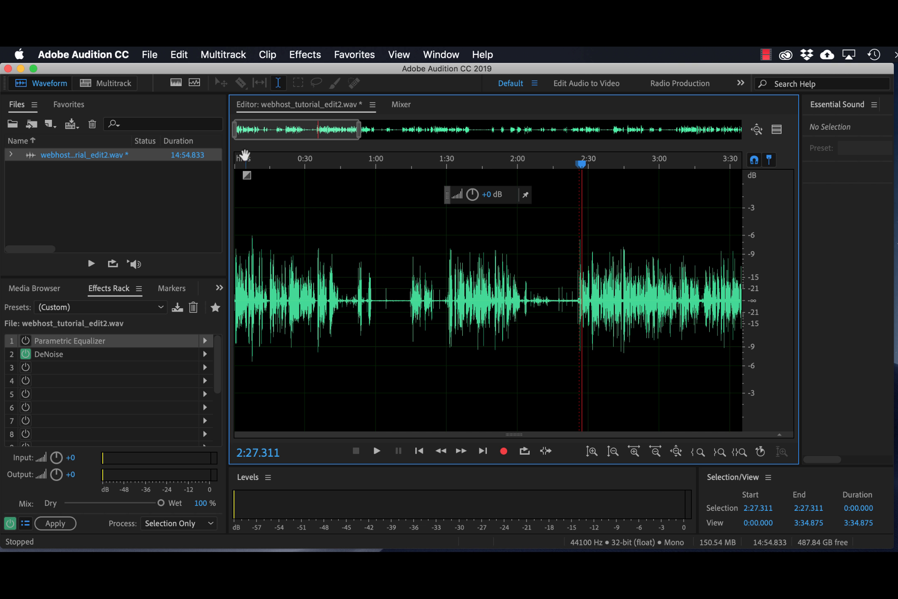
{"action": "left_click_drag", "start_coordinate": [264, 161], "coordinate": [231, 163]}
{"action": "left_click_drag", "start_coordinate": [356, 141], "coordinate": [266, 140]}
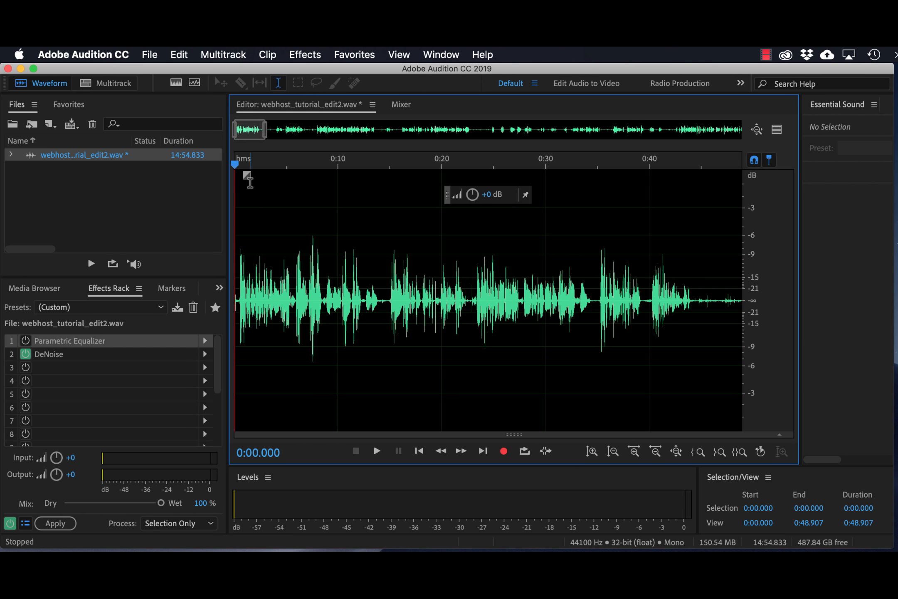
{"action": "left_click_drag", "start_coordinate": [252, 179], "coordinate": [254, 177]}
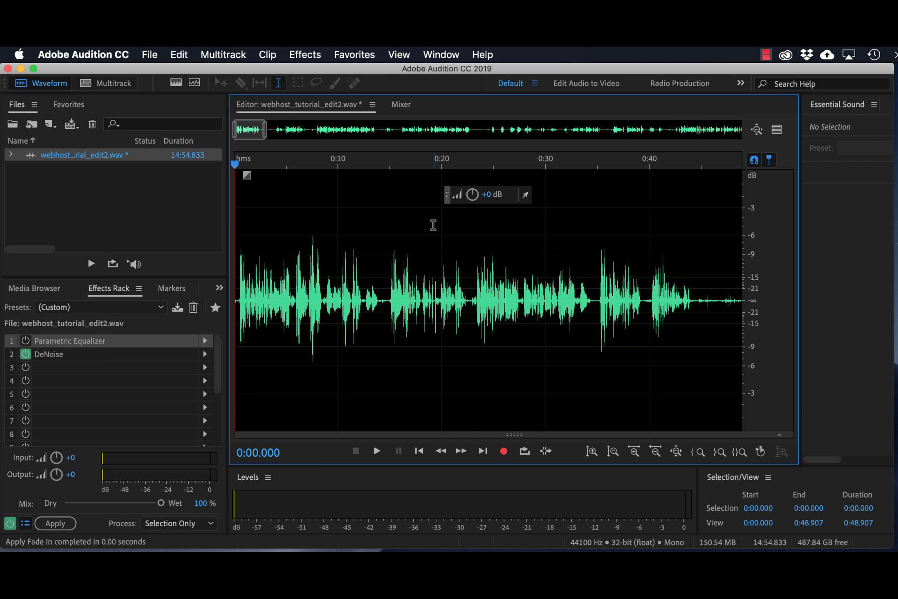
Apply a very short fade-out at the end of the recording and show the entire waveform.
{"action": "left_click_drag", "start_coordinate": [249, 130], "coordinate": [746, 141]}
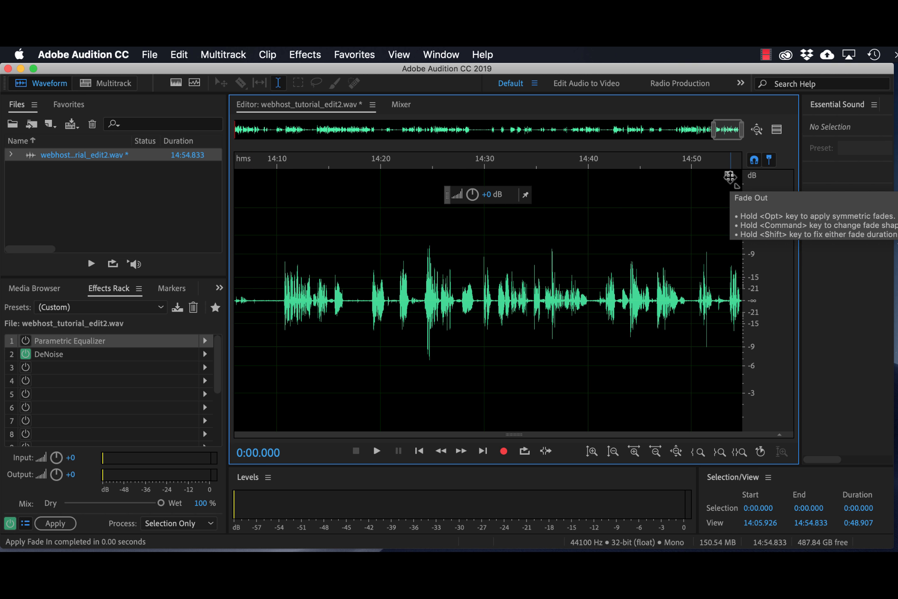
{"action": "mouse_move", "coordinate": [714, 130]}
{"action": "left_mouse_down"}
{"action": "mouse_move", "coordinate": [734, 133]}
{"action": "mouse_move", "coordinate": [728, 141]}
{"action": "left_mouse_up"}
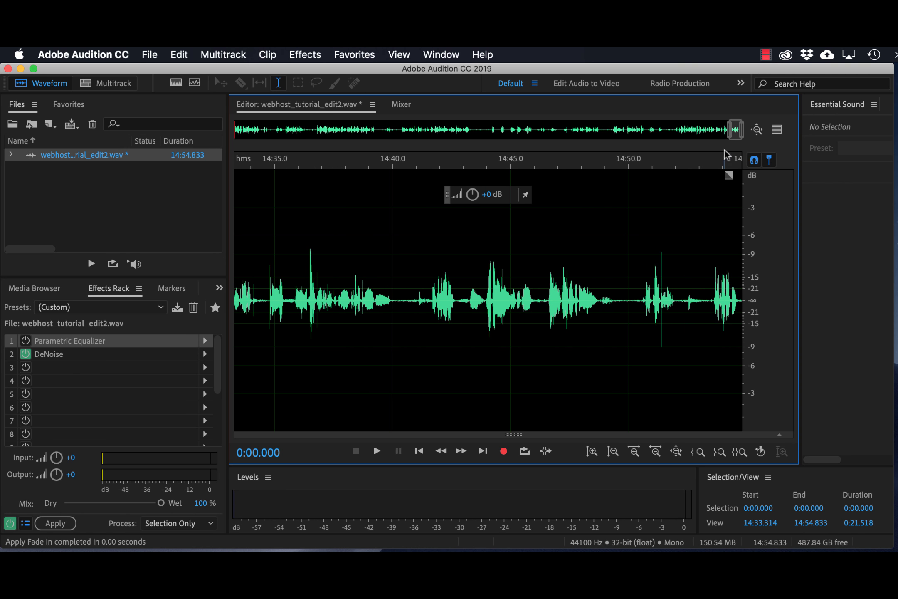
{"action": "left_click_drag", "start_coordinate": [724, 176], "coordinate": [726, 178]}
{"action": "key", "text": "backslash"}
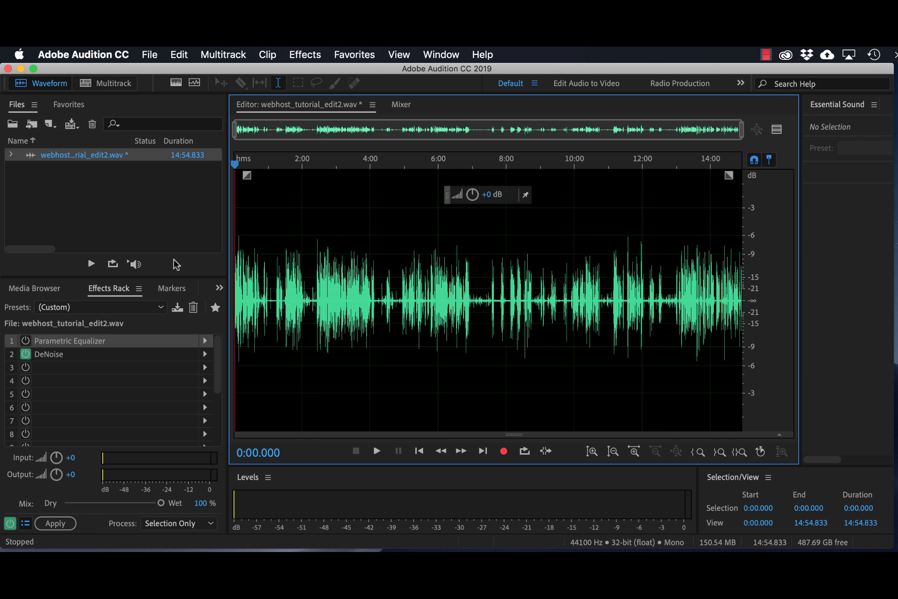
Enable the Parametric Equalizer alongside DeNoise, set processing to Entire File and apply the effects rack.
{"action": "left_click", "coordinate": [124, 354]}
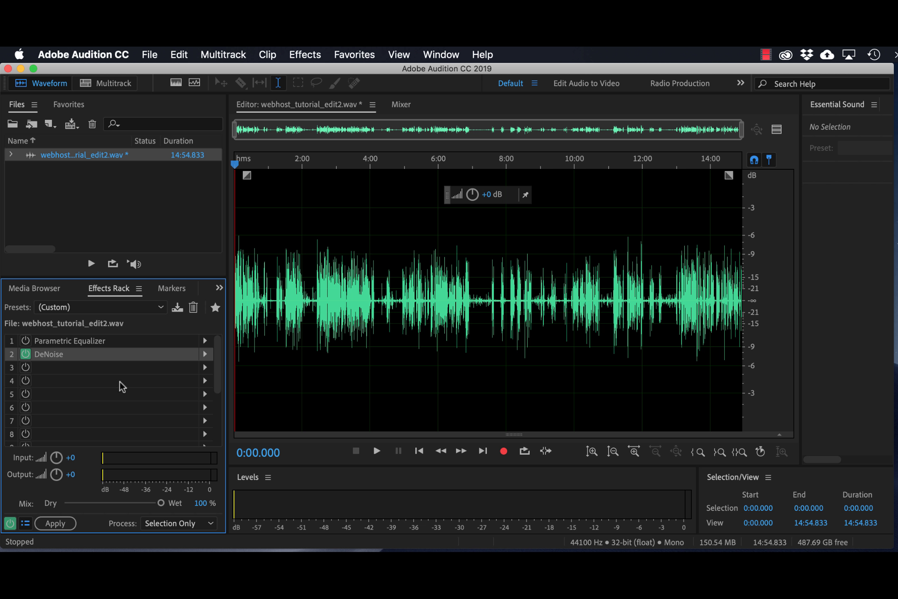
{"action": "left_click", "coordinate": [194, 524]}
{"action": "left_click", "coordinate": [194, 549]}
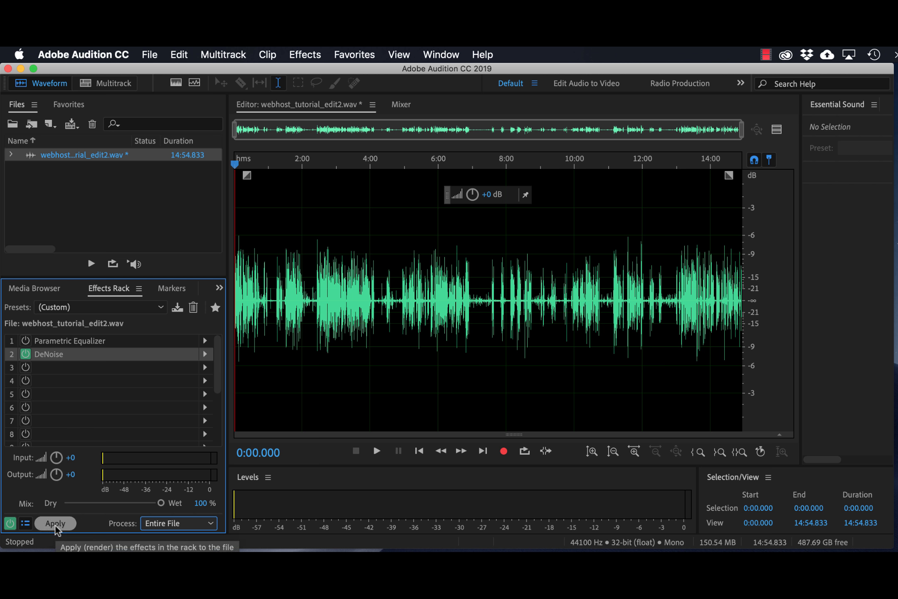
{"action": "left_click", "coordinate": [62, 342]}
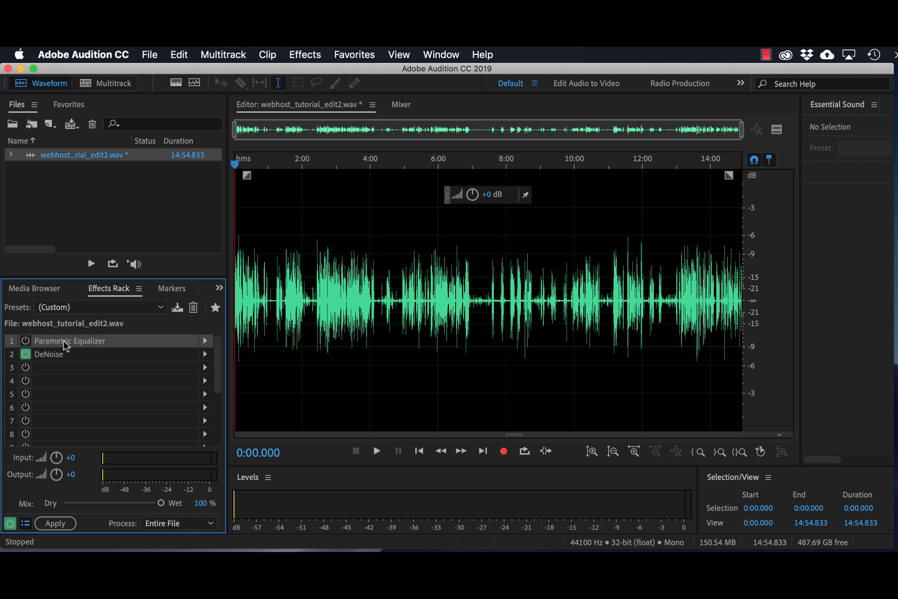
{"action": "left_click", "coordinate": [25, 341]}
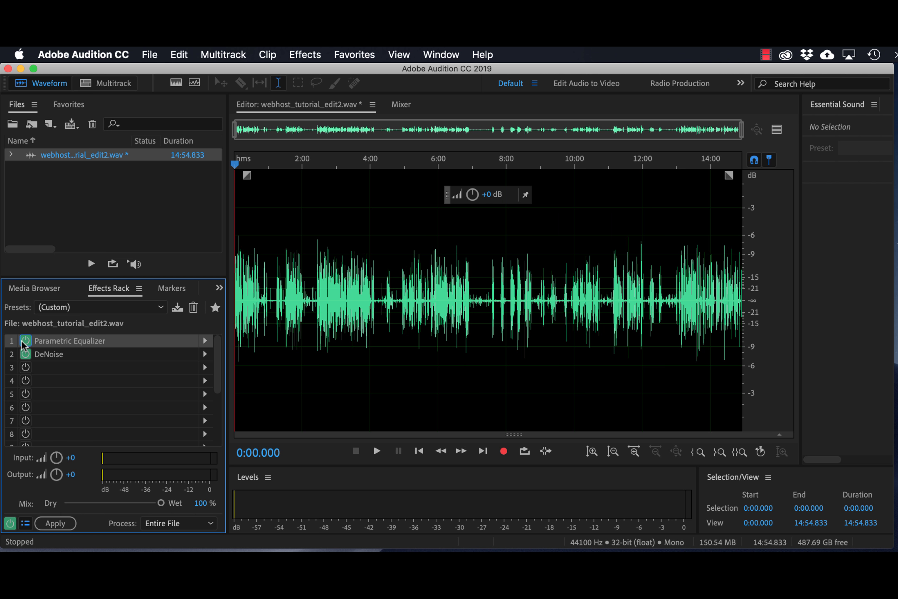
{"action": "left_click", "coordinate": [54, 524]}
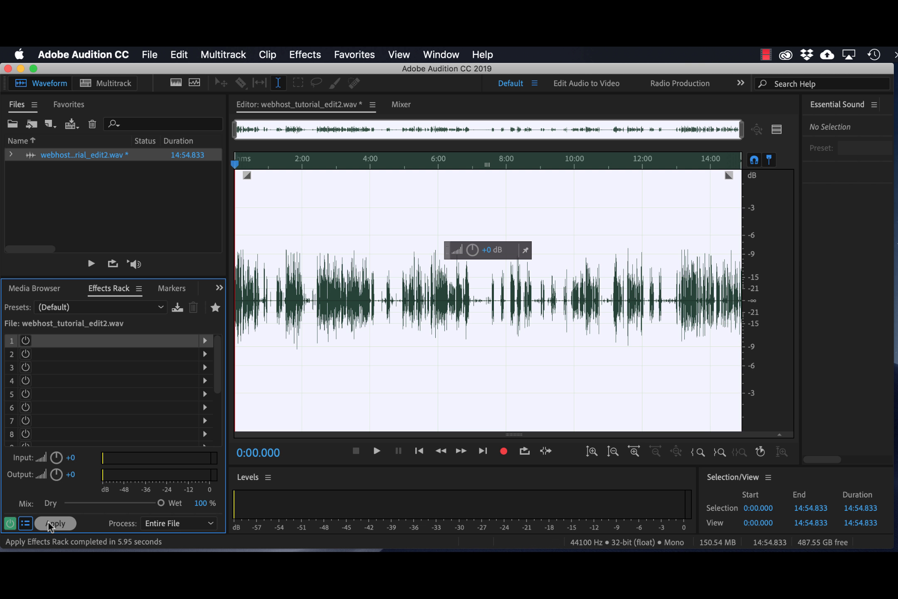
Play the processed recording from its beginning to about 0:10, clearing the selection and zooming to the first 2:37.
{"action": "left_click_drag", "start_coordinate": [267, 164], "coordinate": [199, 167]}
{"action": "key", "text": "space"}
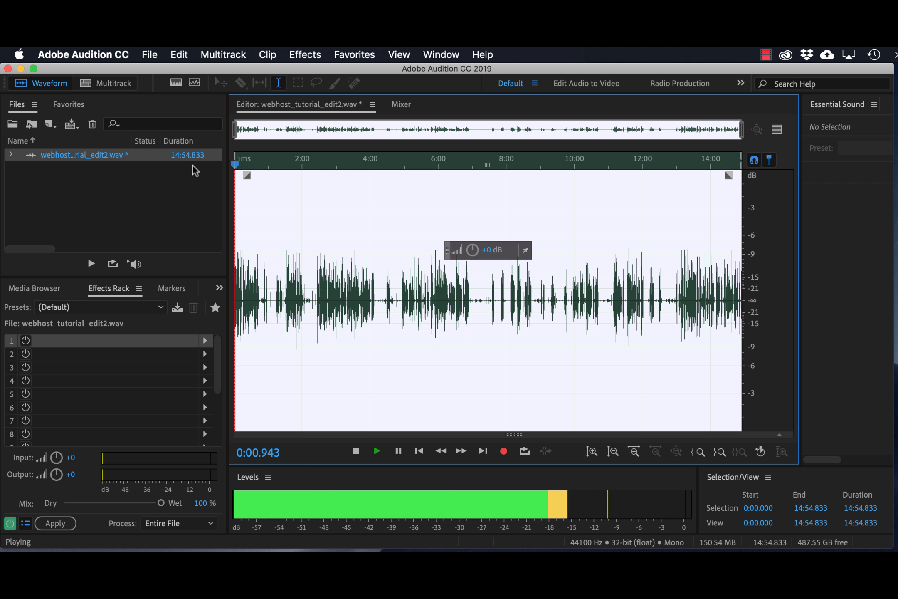
{"action": "left_click", "coordinate": [282, 212]}
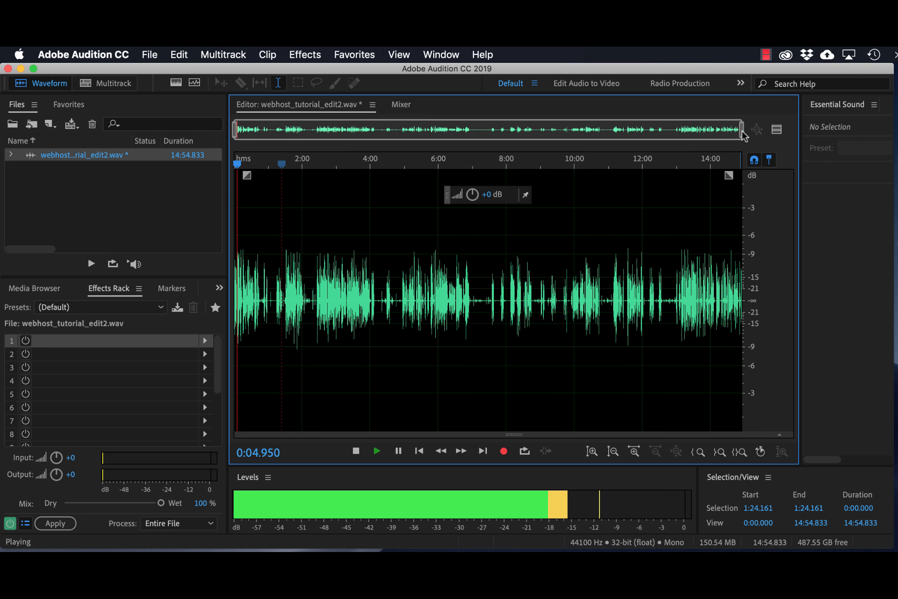
{"action": "left_click_drag", "start_coordinate": [742, 133], "coordinate": [318, 163]}
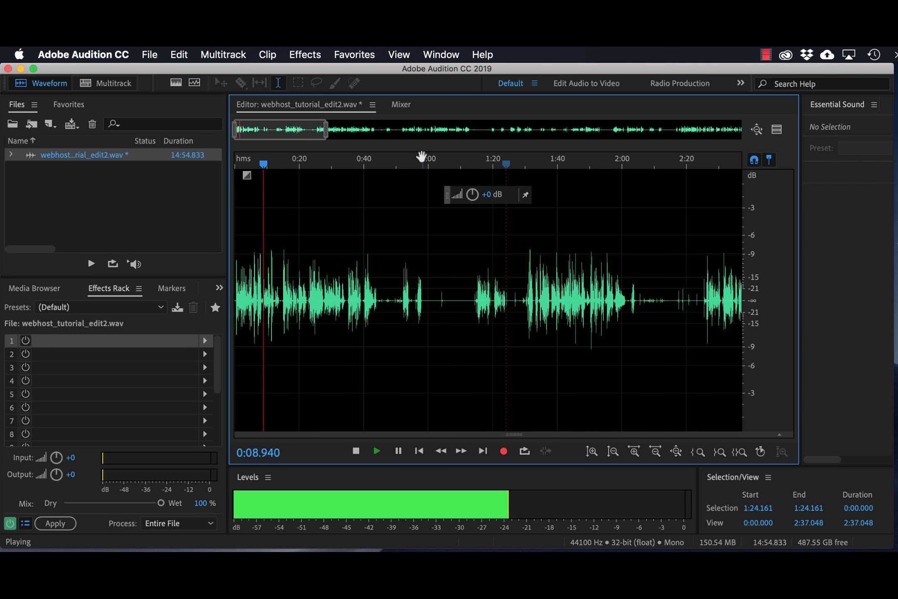
{"action": "key", "text": "space"}
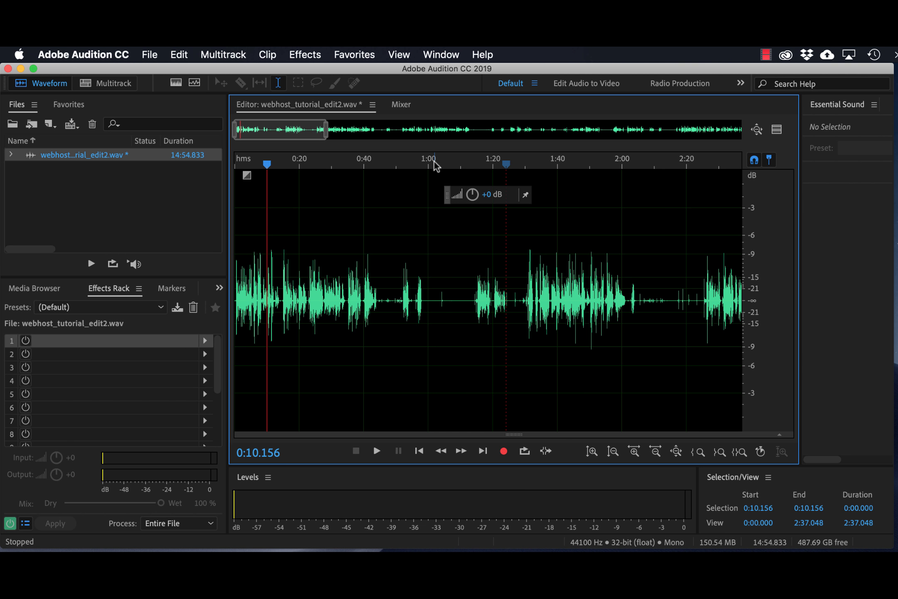
Play the silent passage from about 1:05 to check for remaining background noise.
{"action": "left_click_drag", "start_coordinate": [427, 163], "coordinate": [432, 174]}
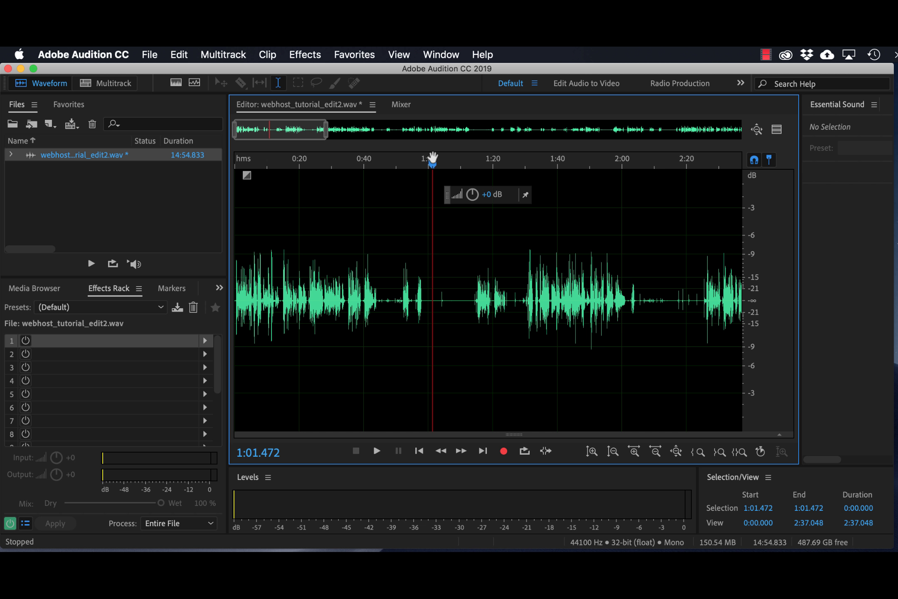
{"action": "left_click_drag", "start_coordinate": [434, 166], "coordinate": [447, 163]}
{"action": "key", "text": "space"}
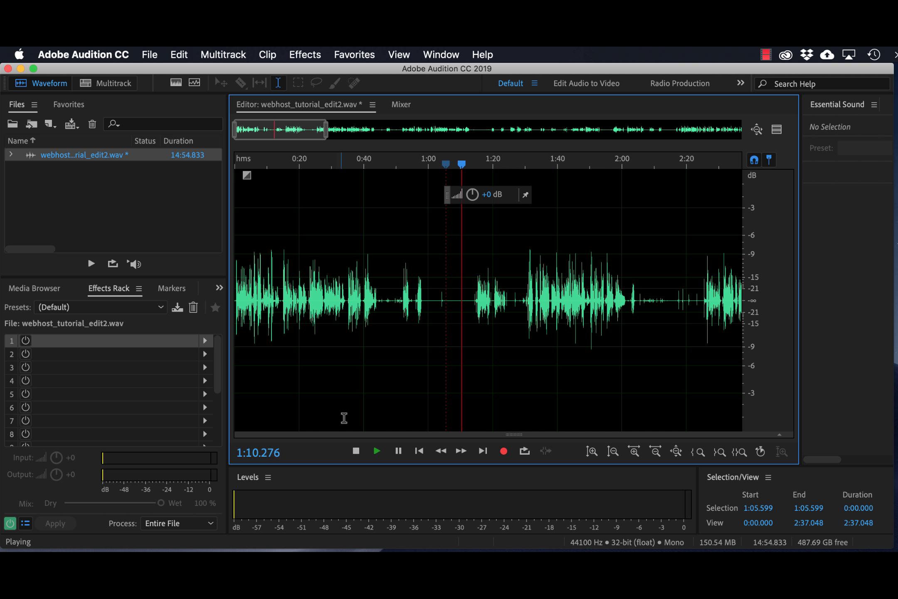
{"action": "key", "text": "space"}
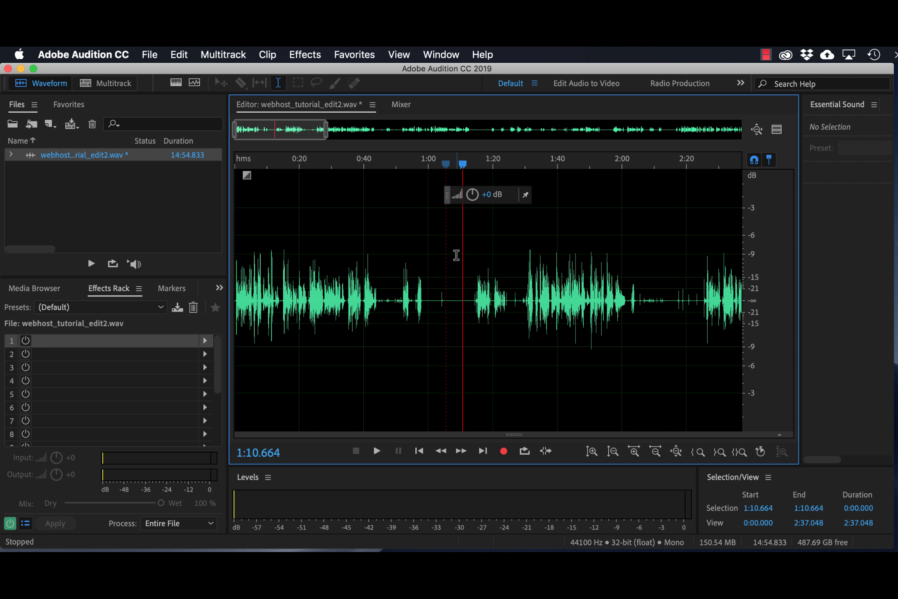